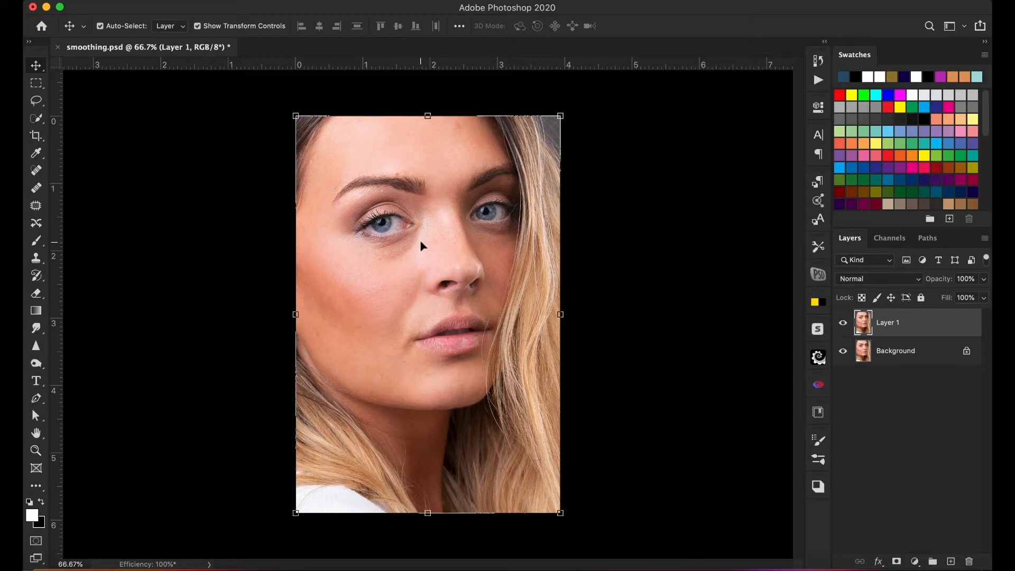
Step: Open the Camera Raw filter on Layer 1 and frame one eye at 400% magnification
left_click(338, 1)
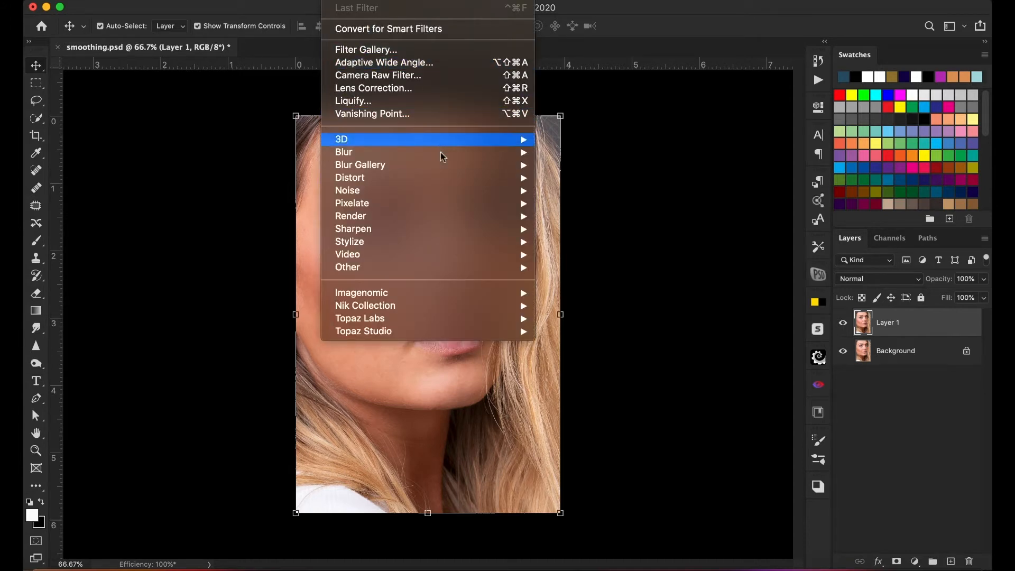
left_click(381, 75)
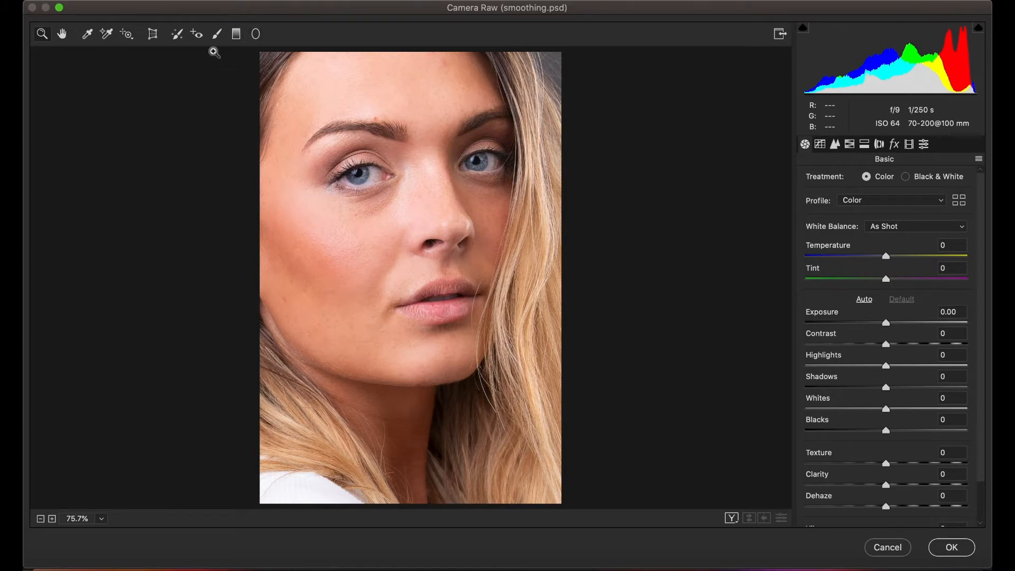
left_click(376, 182)
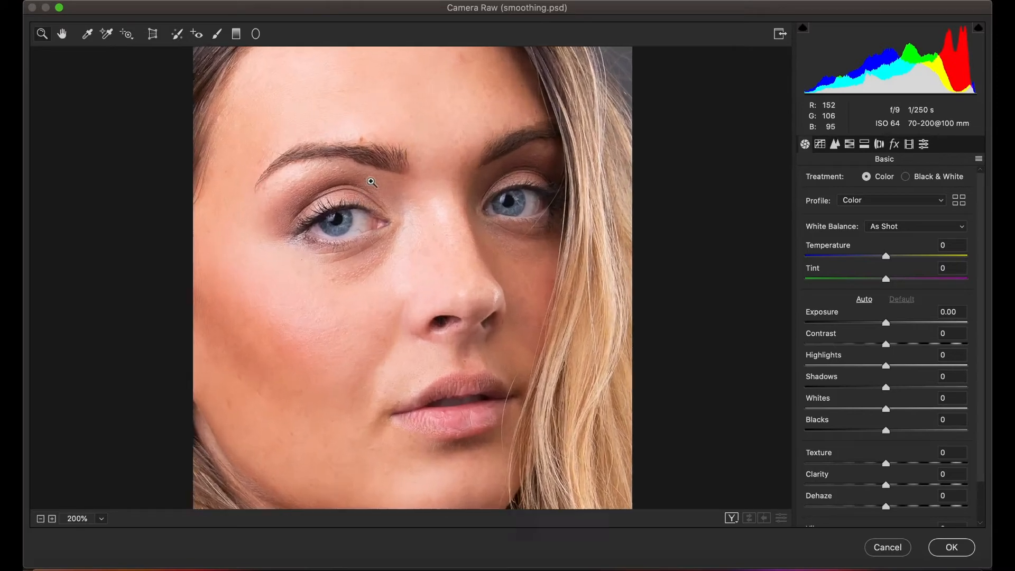
scroll(349, 315, "down", 5)
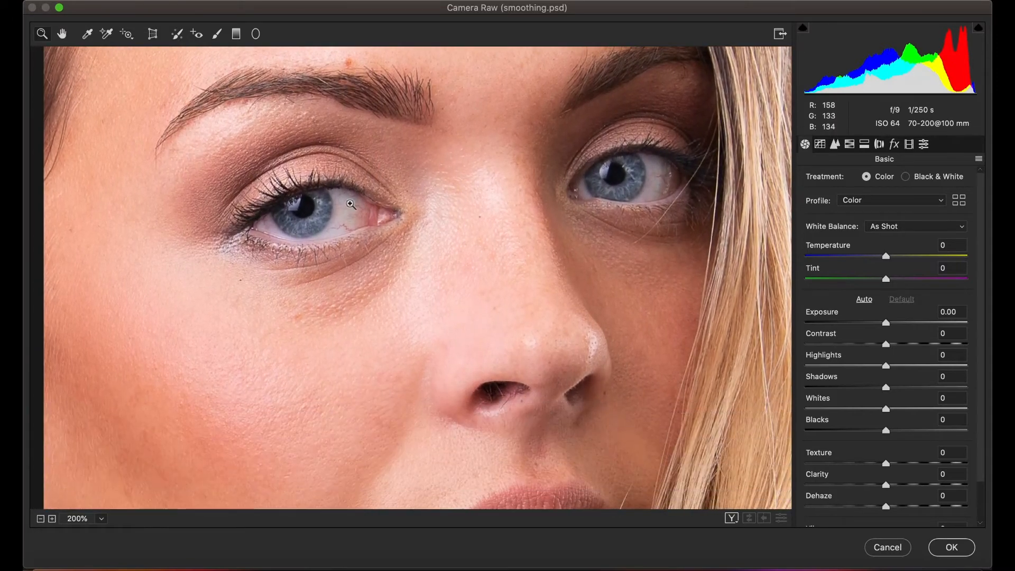
left_click(336, 219)
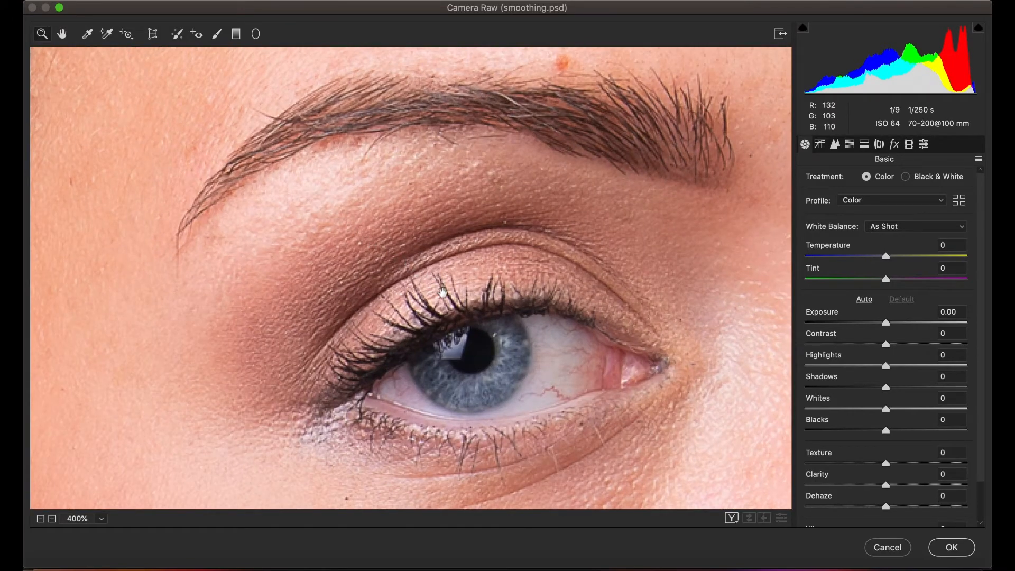
left_click_drag(442, 292, 359, 218)
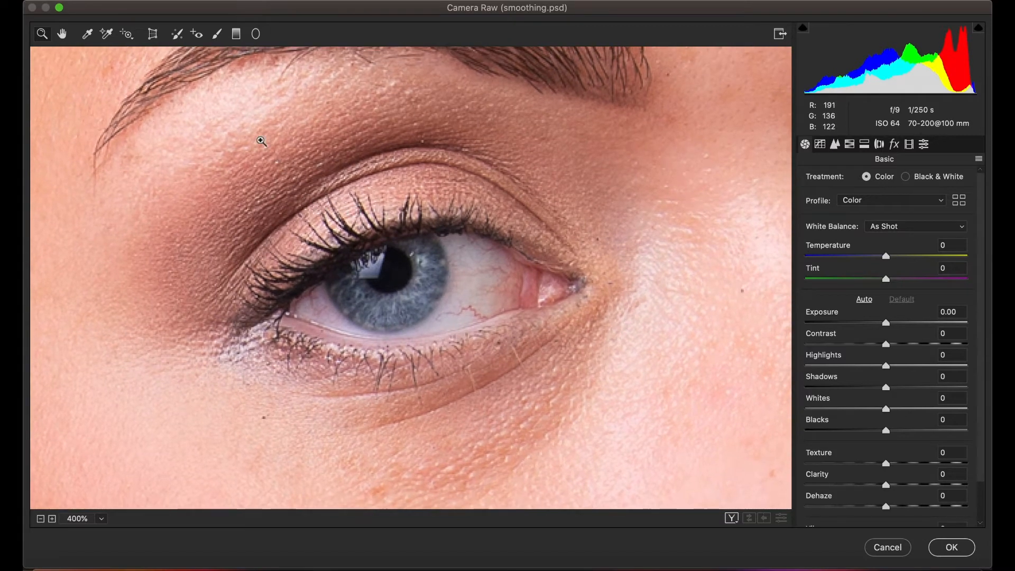
Step: Set up the Adjustment Brush with Exposure +0.55 and Contrast +17
left_click(217, 35)
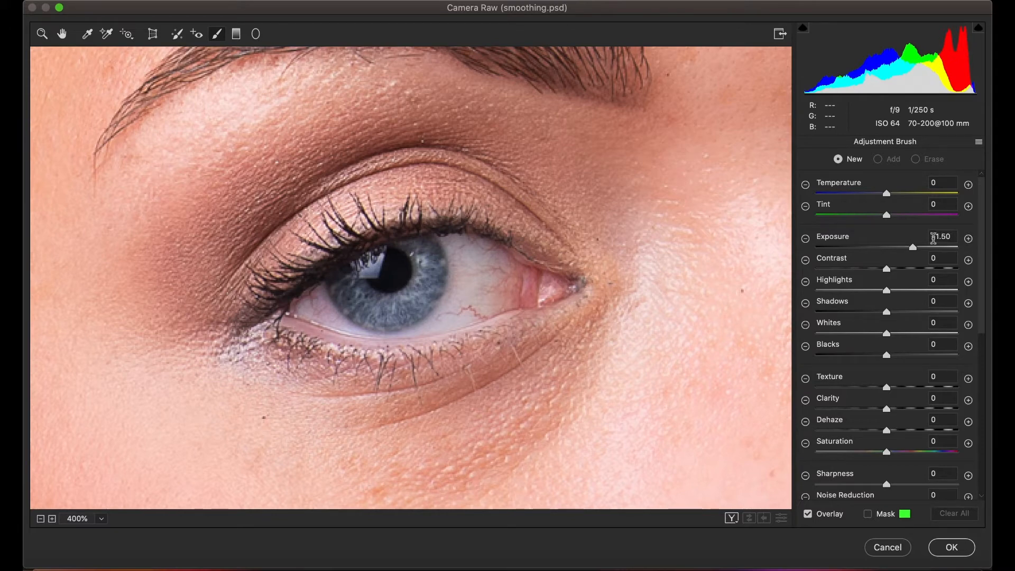
left_click_drag(916, 251, 899, 247)
left_click_drag(898, 248, 893, 249)
left_click_drag(886, 269, 900, 269)
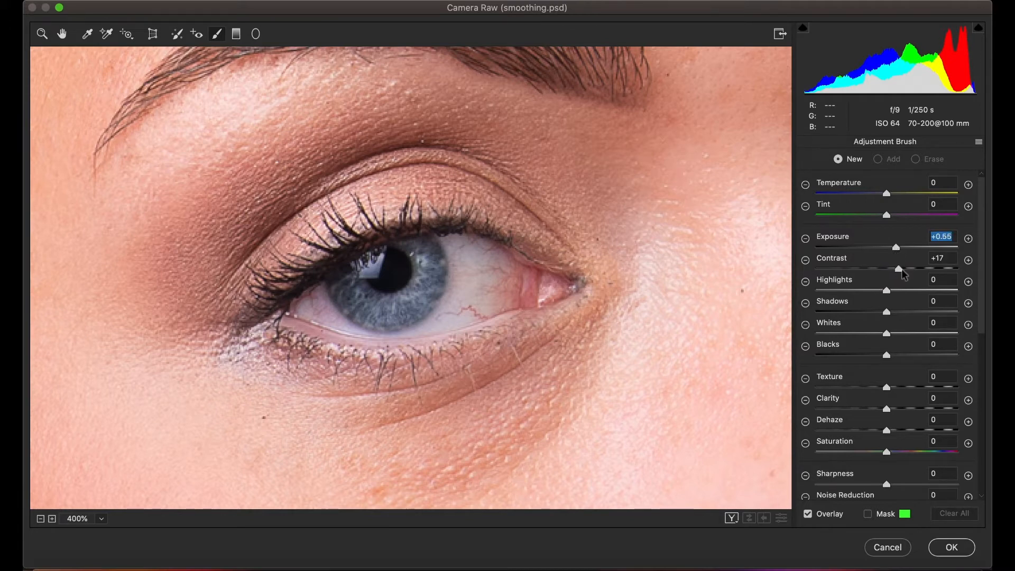
left_click_drag(902, 272, 901, 280)
Step: Set the brush's Clarity to +22 and Saturation to +22
left_click_drag(887, 411, 898, 414)
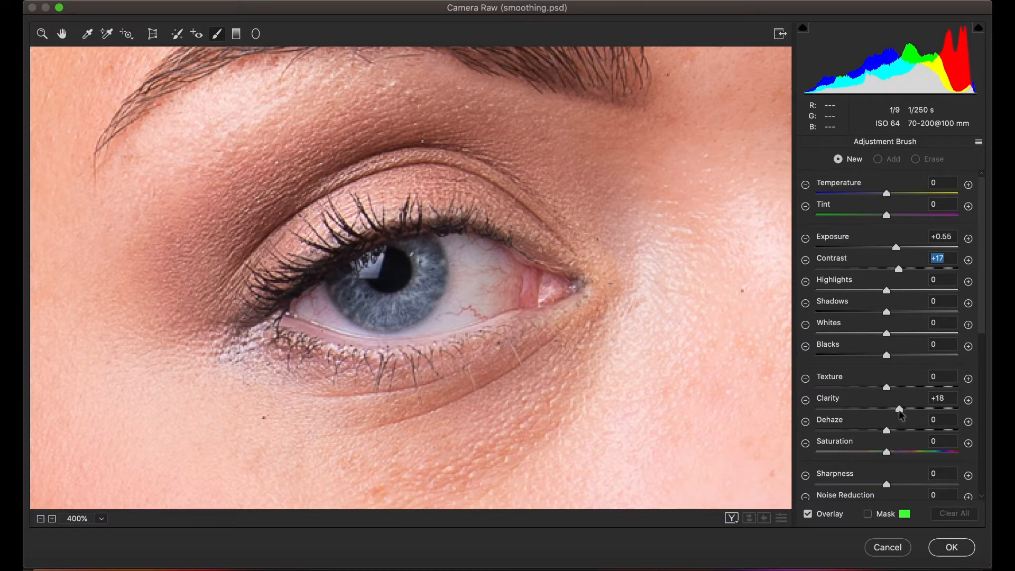
left_click_drag(905, 417, 902, 417)
left_click_drag(903, 411, 902, 411)
left_click_drag(887, 454, 904, 456)
left_click_drag(905, 457, 902, 458)
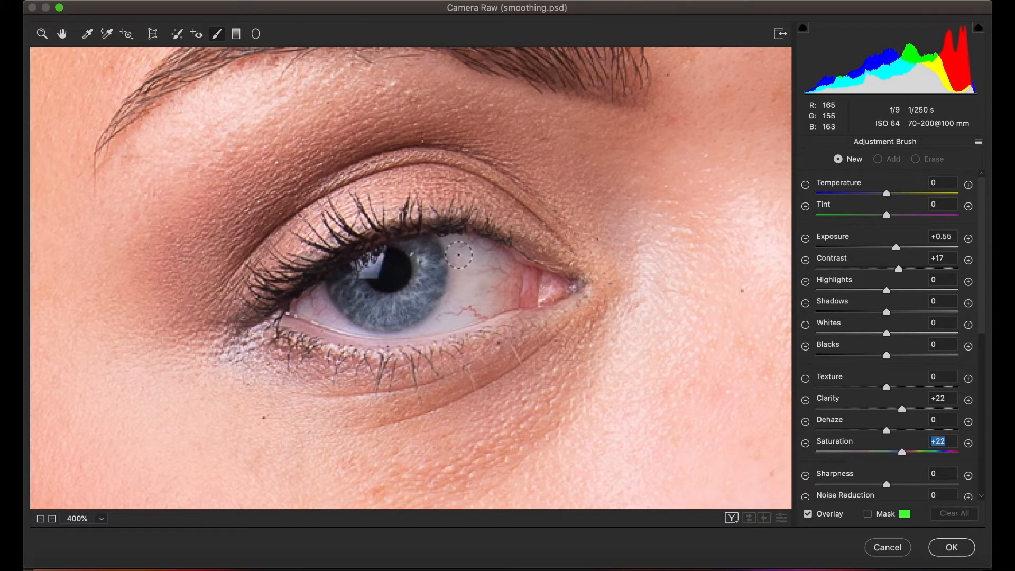
Step: Paint the brightening adjustment over the iris and show its mask overlay
left_click(424, 258)
mouse_move(424, 258)
left_mouse_down()
mouse_move(413, 303)
mouse_move(383, 313)
mouse_move(350, 303)
mouse_move(338, 285)
mouse_move(368, 311)
mouse_move(399, 308)
mouse_move(421, 292)
mouse_move(419, 250)
mouse_move(426, 254)
mouse_move(432, 272)
mouse_move(413, 304)
mouse_move(354, 306)
mouse_move(343, 288)
mouse_move(364, 298)
mouse_move(341, 281)
mouse_move(359, 309)
mouse_move(387, 312)
mouse_move(416, 299)
mouse_move(425, 252)
left_mouse_up()
key("y")
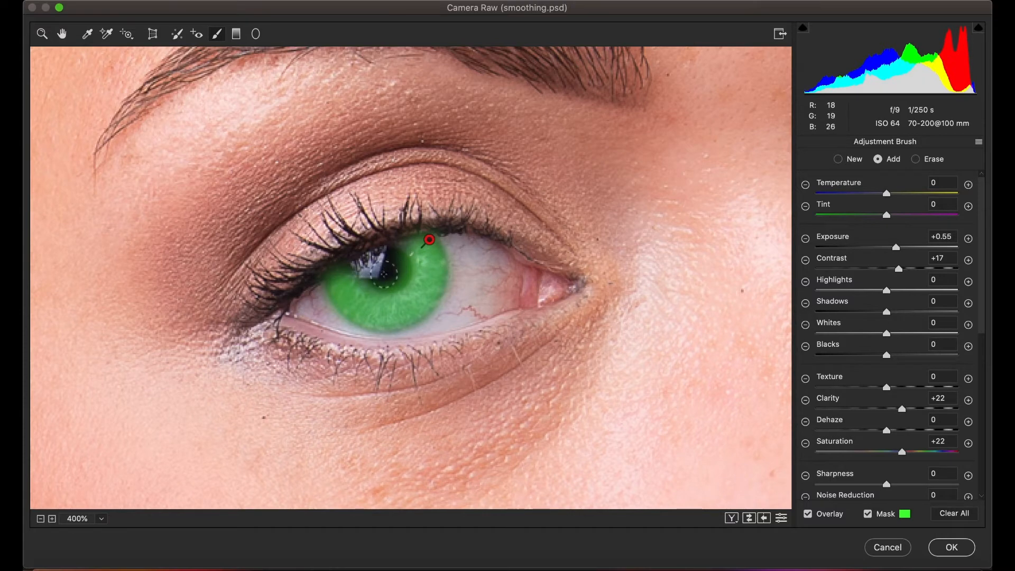
Step: Erase the pupil from the iris mask, clean up the iris's edge, and hide the mask overlay
key("alt")
mouse_move(376, 267)
left_mouse_down()
mouse_move(400, 262)
mouse_move(363, 266)
mouse_move(378, 249)
mouse_move(370, 253)
mouse_move(372, 297)
left_mouse_up()
key("alt")
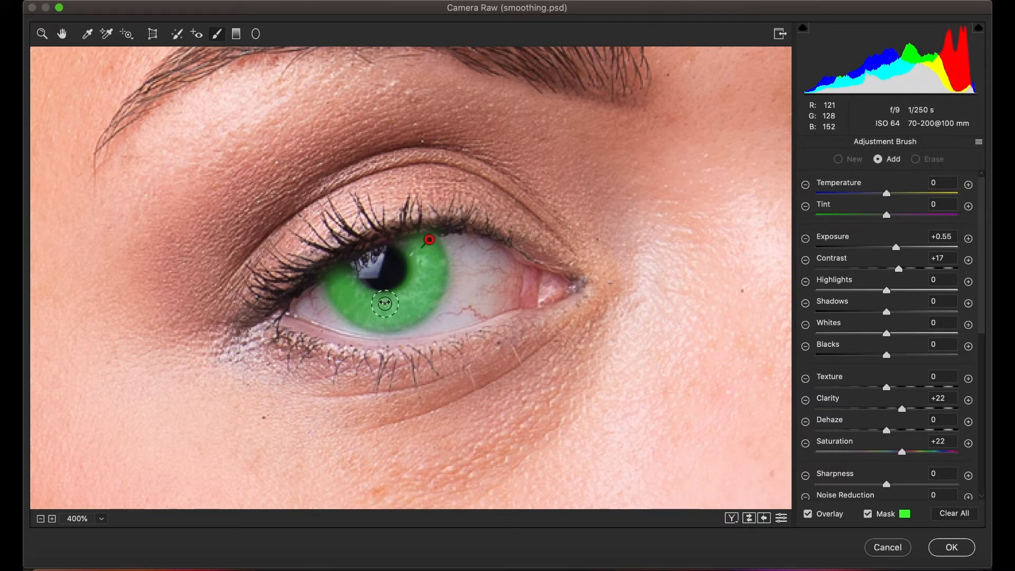
mouse_move(335, 274)
left_mouse_down()
mouse_move(339, 292)
mouse_move(335, 279)
left_mouse_up()
key("alt")
left_click_drag(324, 243, 316, 264)
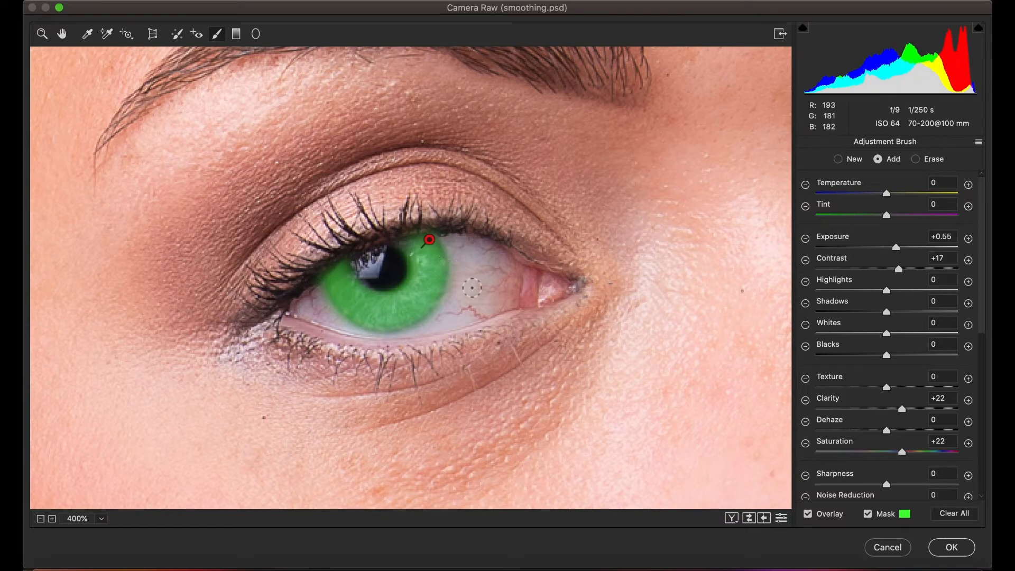
key("y")
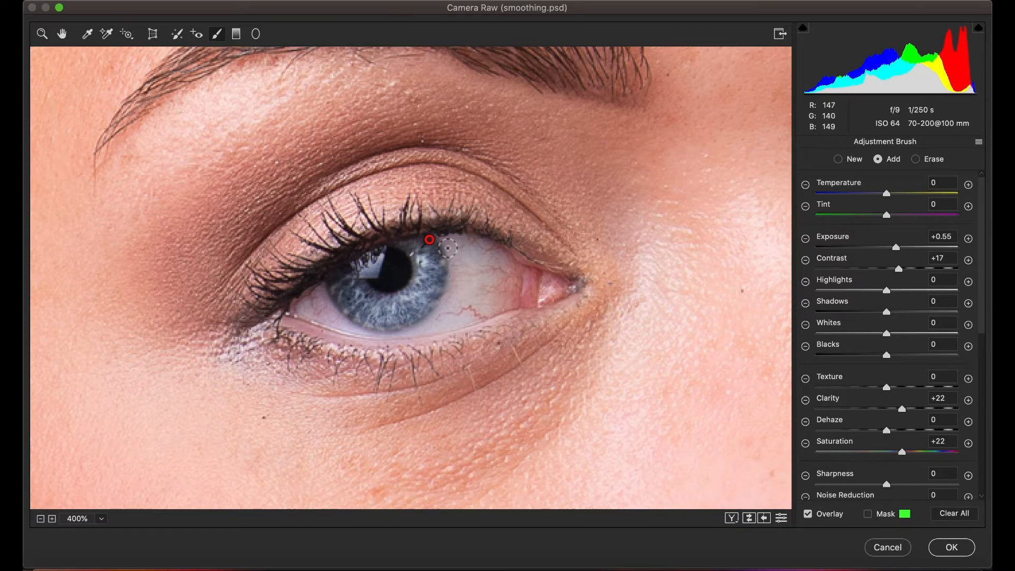
Step: Start a new brush adjustment with only Exposure changed, set to -0.55
mouse_move(447, 294)
left_mouse_down()
mouse_move(411, 325)
mouse_move(375, 326)
mouse_move(340, 315)
mouse_move(318, 283)
mouse_move(336, 307)
mouse_move(417, 318)
left_mouse_up()
mouse_move(447, 271)
left_mouse_down()
mouse_move(472, 278)
mouse_move(532, 280)
left_mouse_up()
left_click(805, 239)
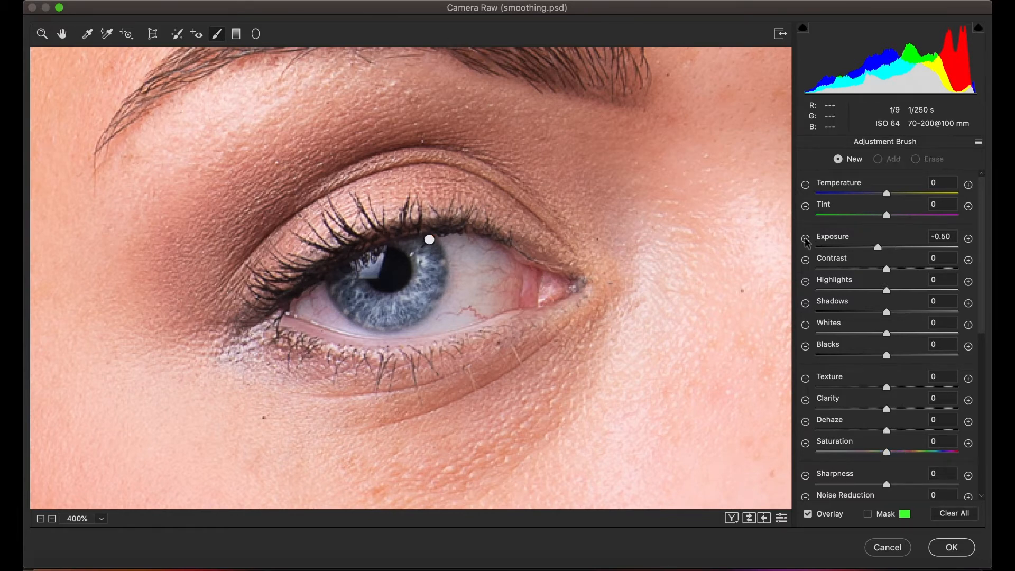
left_click(877, 249)
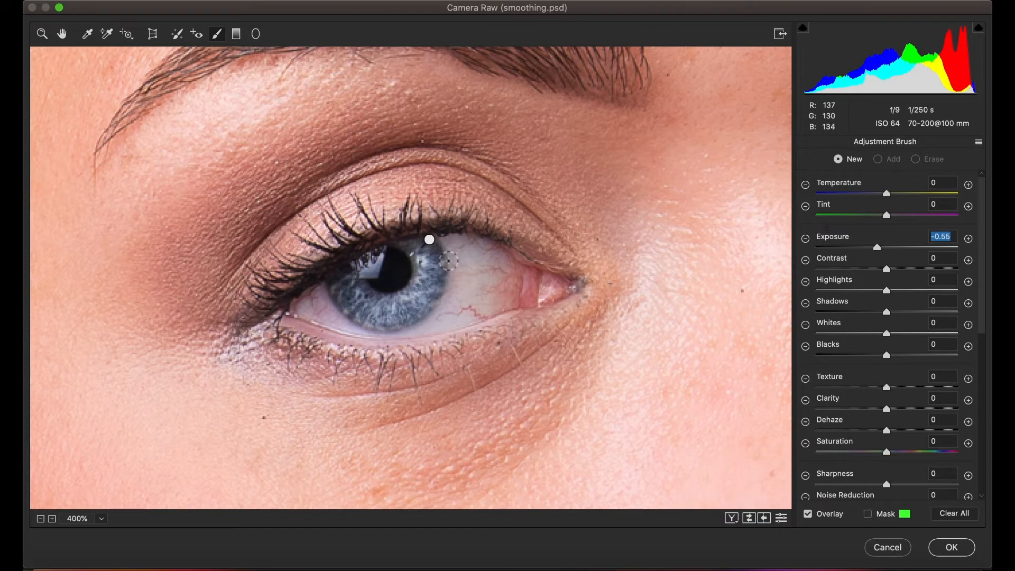
Step: Paint the darkening adjustment around the iris's outer rim with the mask shown, checking the effect with the overlay off
key("y")
left_click(448, 265)
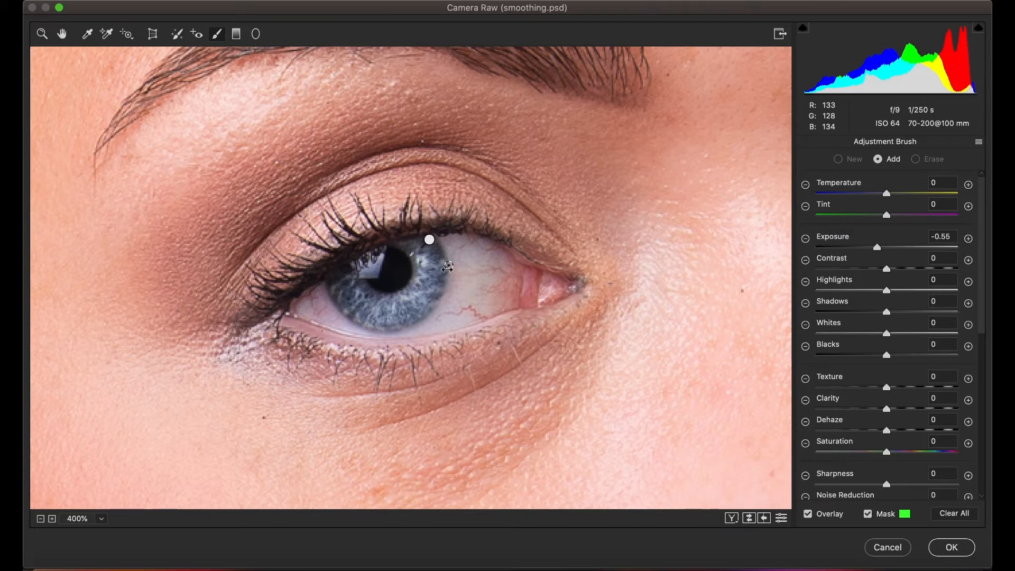
left_click(435, 240)
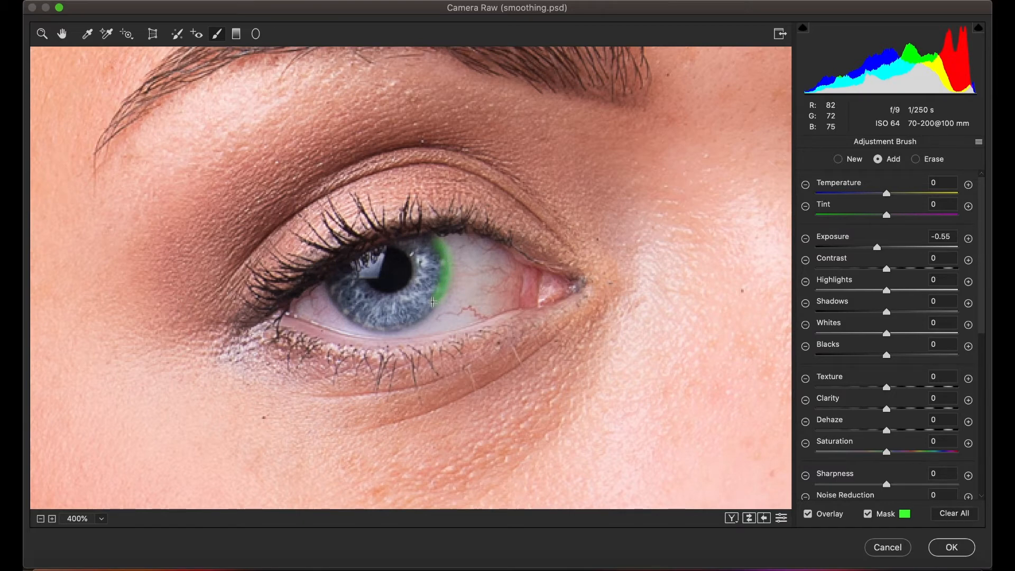
mouse_move(365, 325)
left_mouse_down()
mouse_move(330, 296)
mouse_move(319, 270)
left_mouse_up()
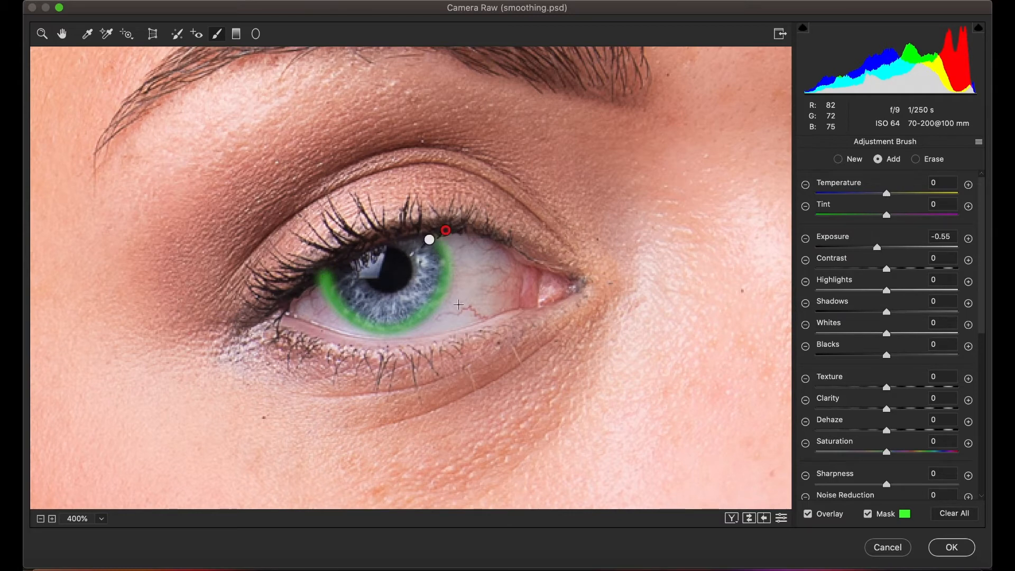
key("y")
key("y")
key("y")
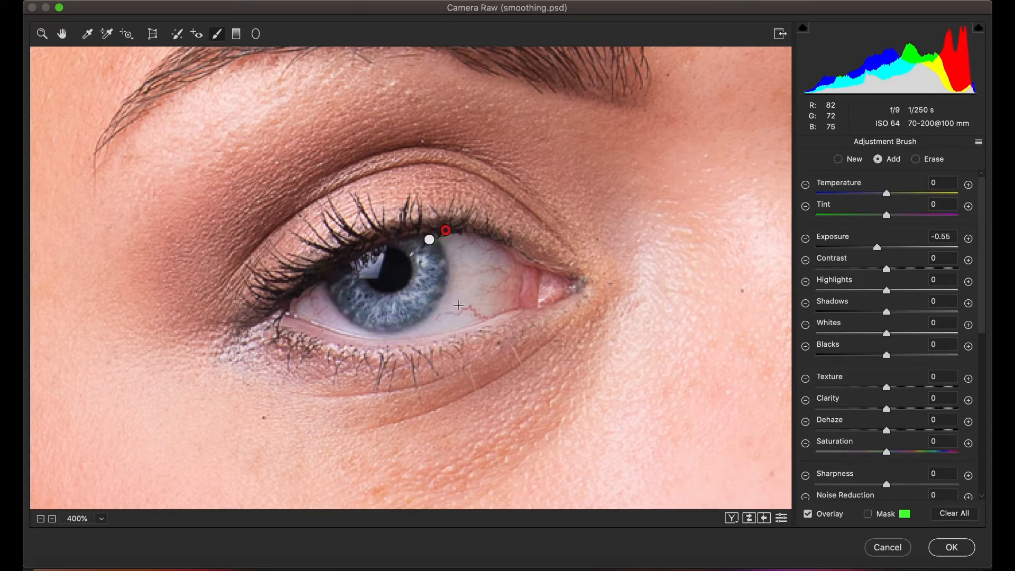
key("y")
key("y")
mouse_move(880, 249)
left_mouse_down()
mouse_move(865, 250)
mouse_move(879, 253)
left_mouse_up()
left_click_drag(878, 254, 877, 253)
left_click_drag(878, 253, 878, 249)
mouse_move(878, 264)
left_mouse_down()
mouse_move(876, 254)
mouse_move(886, 274)
left_mouse_up()
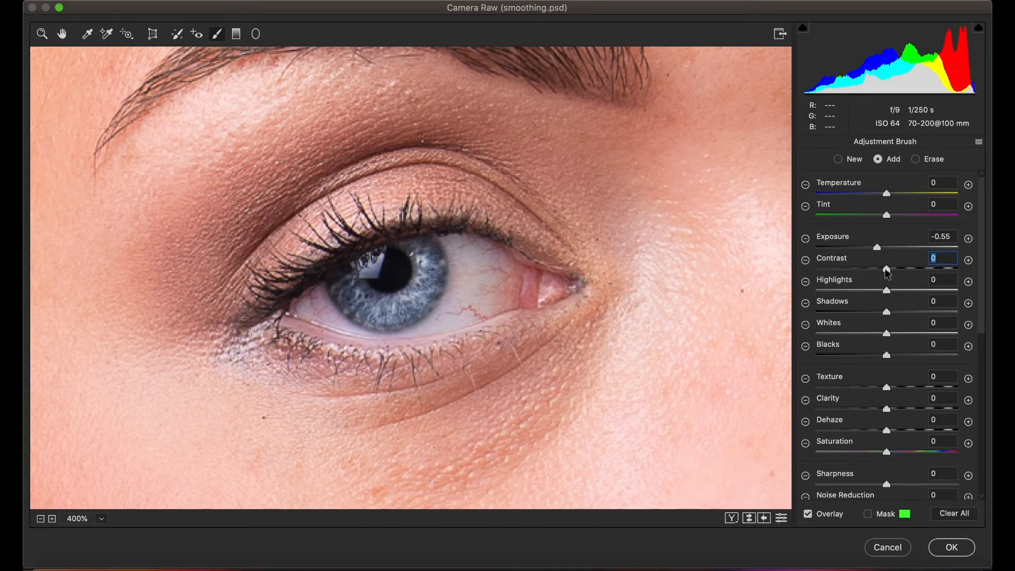
left_click_drag(888, 273, 889, 273)
left_click(877, 247)
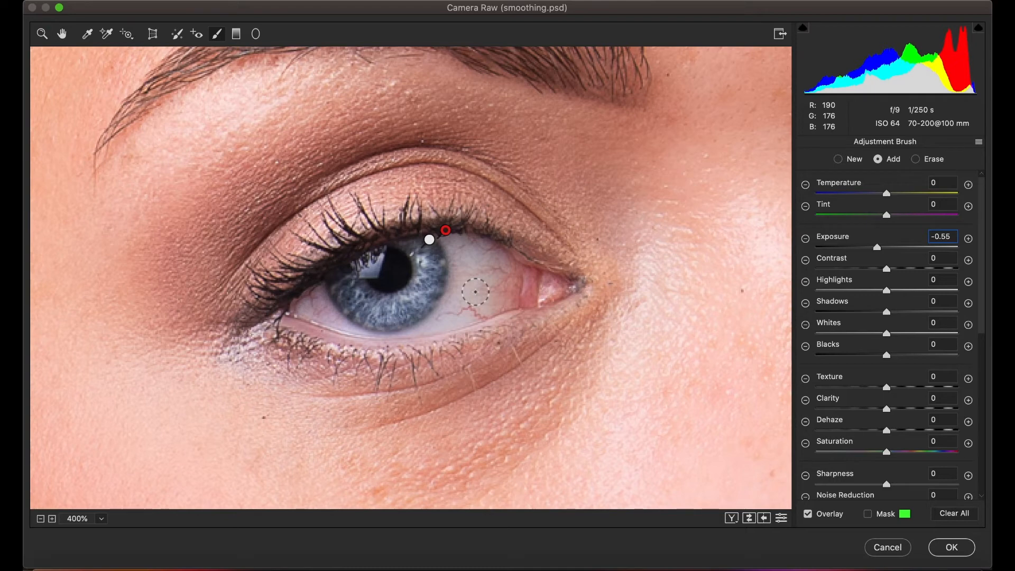
Step: Start a new brush adjustment with Exposure +1.00 and paint it over the white of the eye on both sides of the iris
left_click(968, 239)
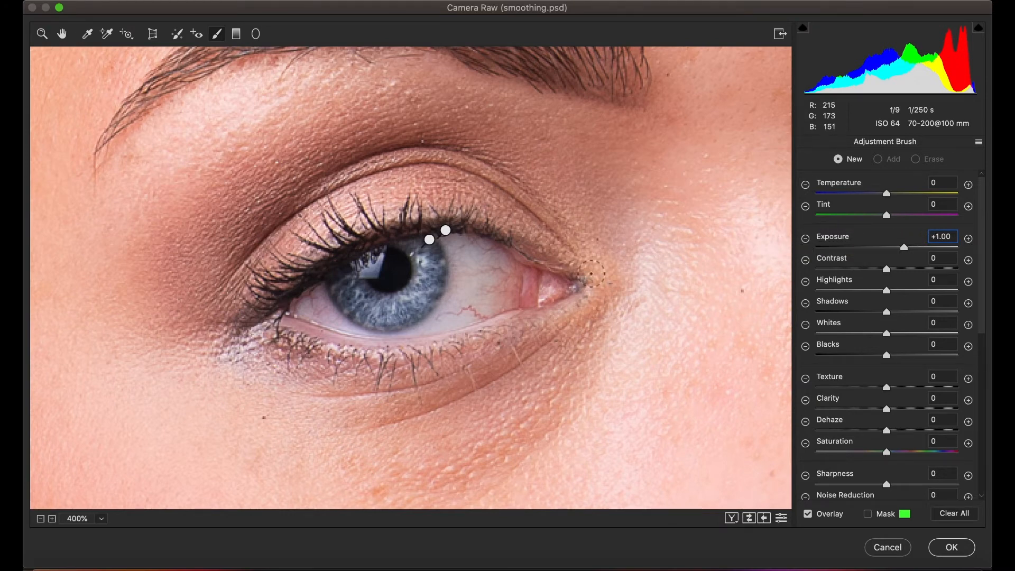
mouse_move(475, 296)
left_mouse_down()
mouse_move(458, 248)
mouse_move(469, 270)
mouse_move(468, 288)
mouse_move(462, 257)
mouse_move(454, 308)
mouse_move(491, 282)
mouse_move(451, 314)
mouse_move(500, 294)
mouse_move(487, 304)
mouse_move(497, 274)
mouse_move(456, 245)
mouse_move(475, 246)
mouse_move(509, 274)
mouse_move(459, 307)
left_mouse_up()
key("y")
mouse_move(311, 303)
left_mouse_down()
mouse_move(352, 330)
mouse_move(386, 316)
left_mouse_up()
left_click_drag(455, 291, 424, 332)
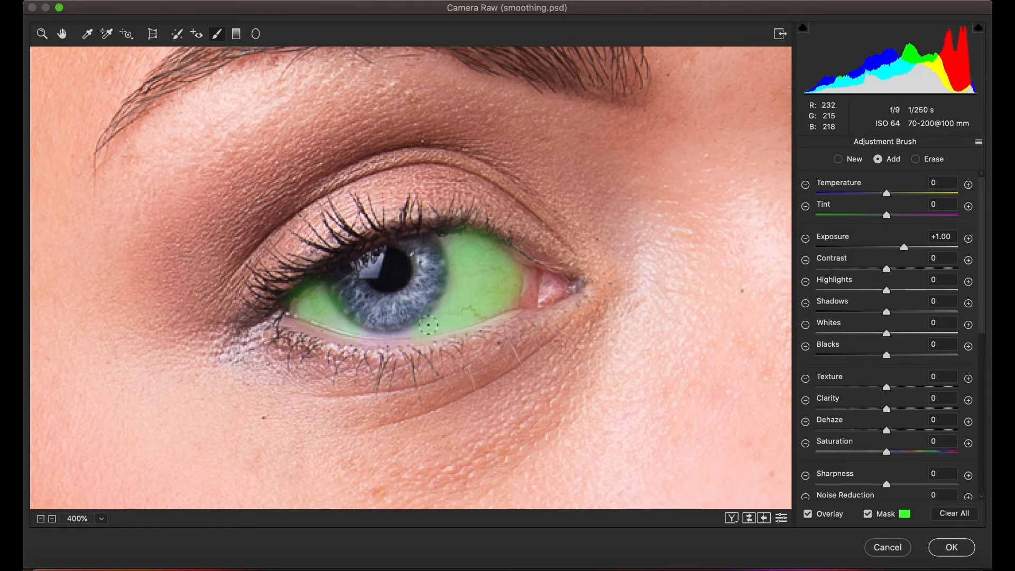
left_click_drag(451, 244, 471, 302)
mouse_move(366, 333)
left_mouse_down()
mouse_move(417, 327)
mouse_move(351, 327)
mouse_move(370, 316)
left_mouse_up()
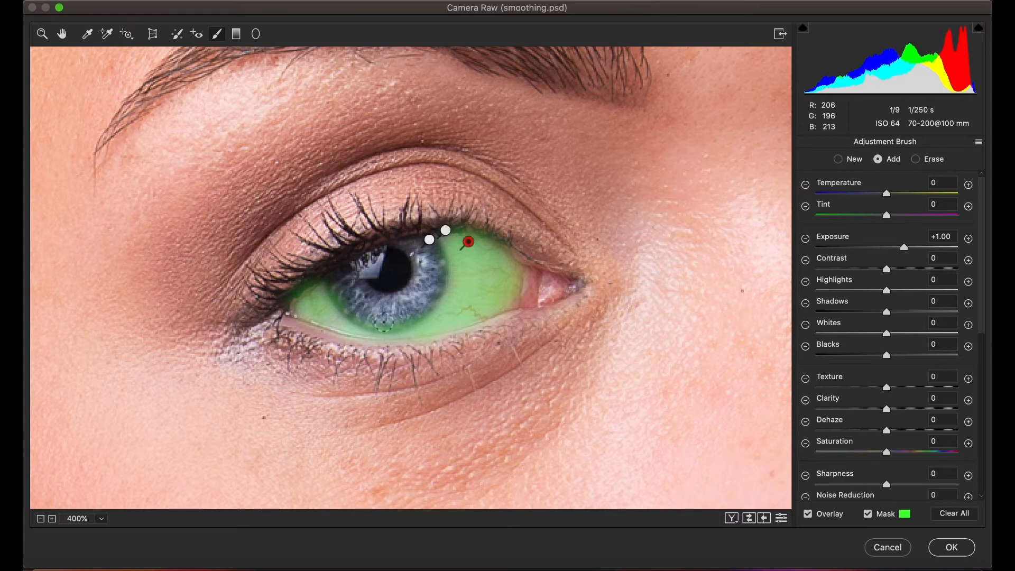
Step: Erase the eye-white mask where it overlaps the edge of the iris
key("alt")
mouse_move(364, 308)
left_mouse_down()
mouse_move(362, 323)
mouse_move(367, 312)
left_mouse_up()
key("alt")
mouse_move(364, 302)
left_mouse_down()
mouse_move(418, 288)
mouse_move(407, 303)
mouse_move(358, 302)
mouse_move(395, 308)
mouse_move(421, 277)
mouse_move(417, 295)
mouse_move(394, 299)
mouse_move(362, 301)
mouse_move(346, 286)
mouse_move(394, 296)
mouse_move(425, 278)
mouse_move(448, 279)
left_mouse_up()
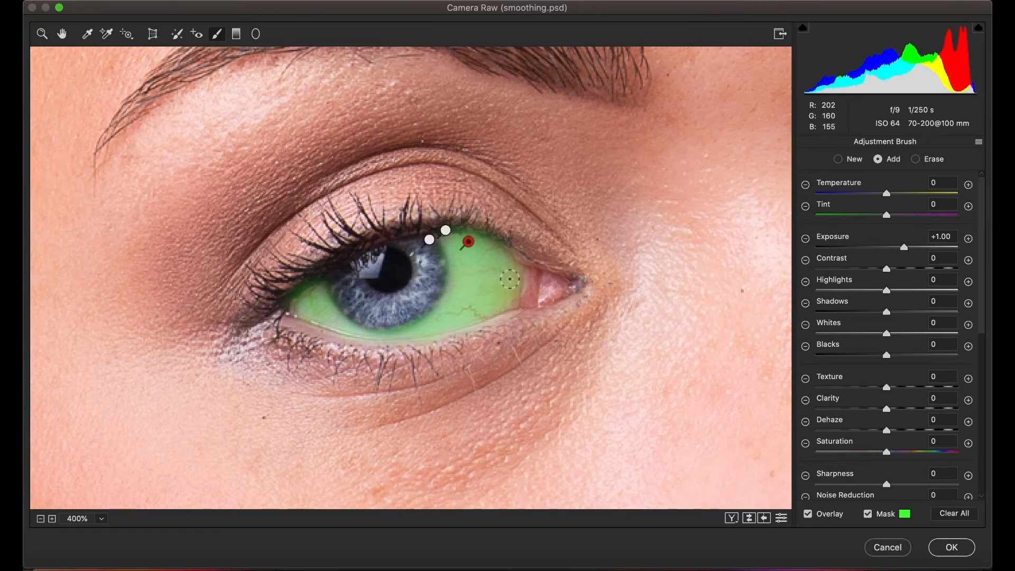
Step: Extend the eye-white mask toward the inner corner of the eye with a larger brush
left_click_drag(502, 288, 478, 297)
key("bracketright")
key("bracketright")
key("bracketright")
mouse_move(526, 276)
left_mouse_down()
mouse_move(514, 297)
mouse_move(484, 301)
mouse_move(474, 288)
mouse_move(479, 296)
left_mouse_up()
Step: Erase the eye-white mask's spill along the lower eyelid and hide the mask overlay
key("alt")
mouse_move(494, 352)
left_mouse_down()
mouse_move(521, 329)
mouse_move(450, 362)
mouse_move(364, 366)
mouse_move(282, 343)
mouse_move(336, 319)
left_mouse_up()
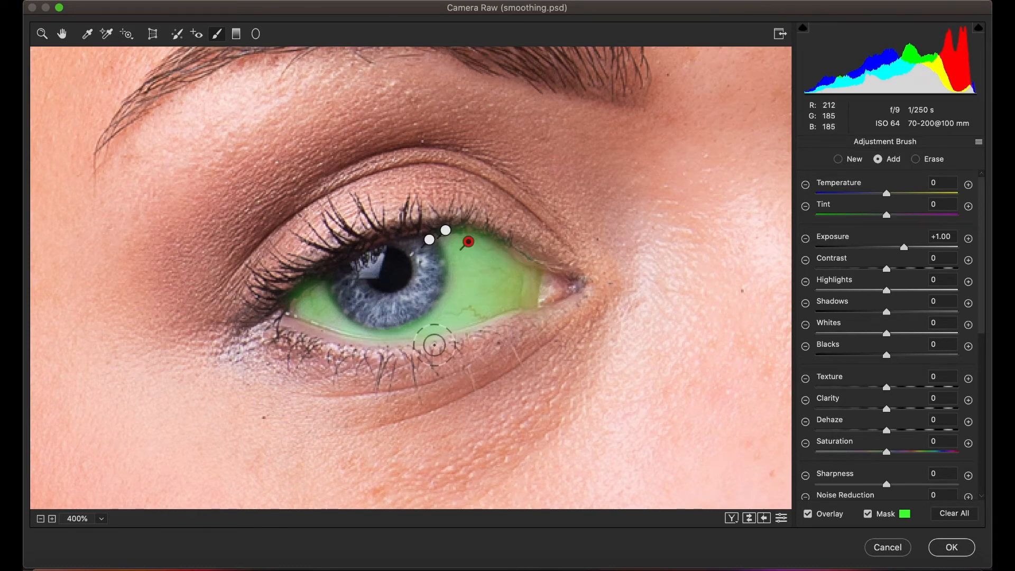
key("y")
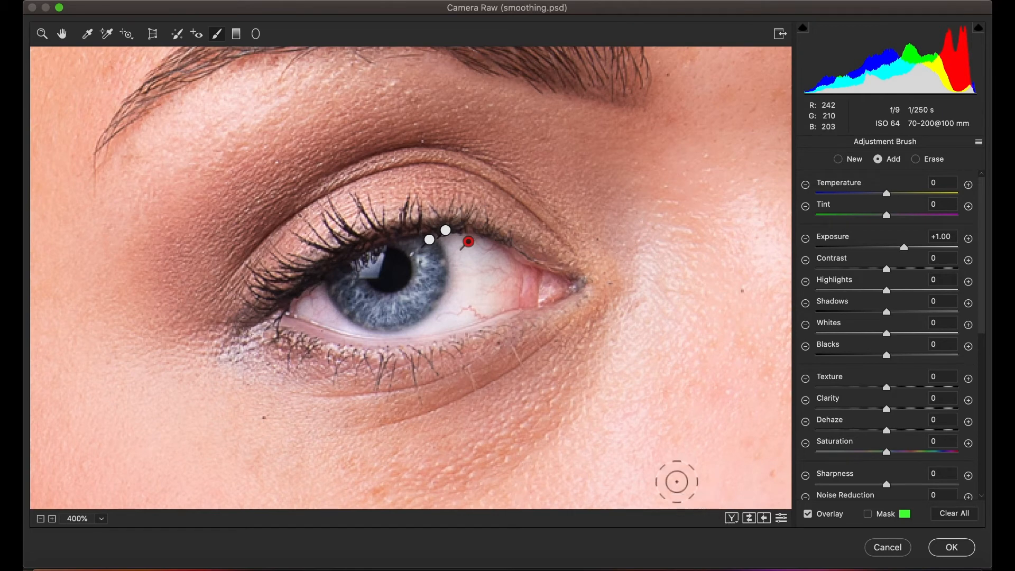
Step: Compare the edited eye with the original in the before/after views, and return to the single view
left_click(732, 518)
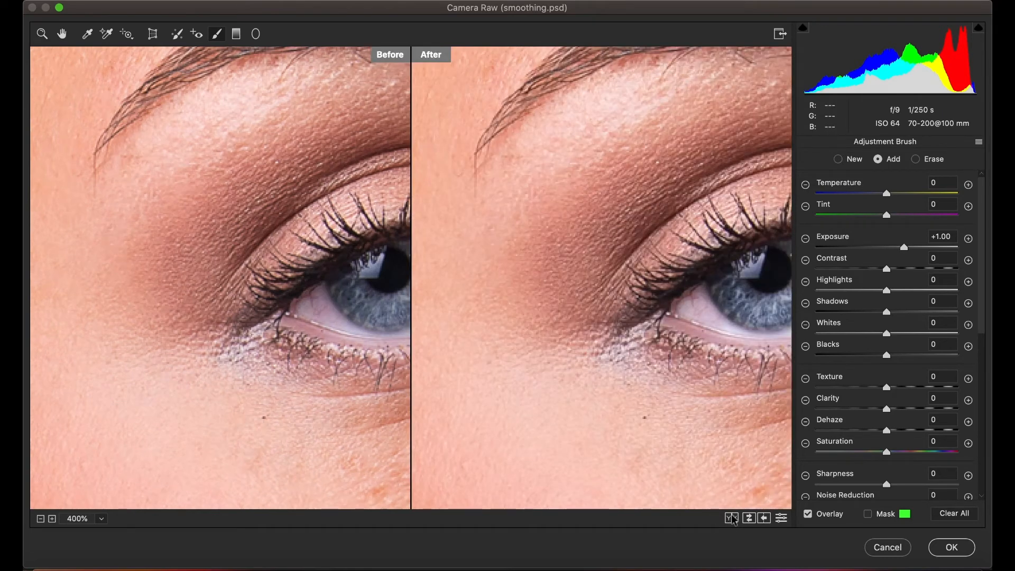
left_click_drag(652, 344, 473, 284)
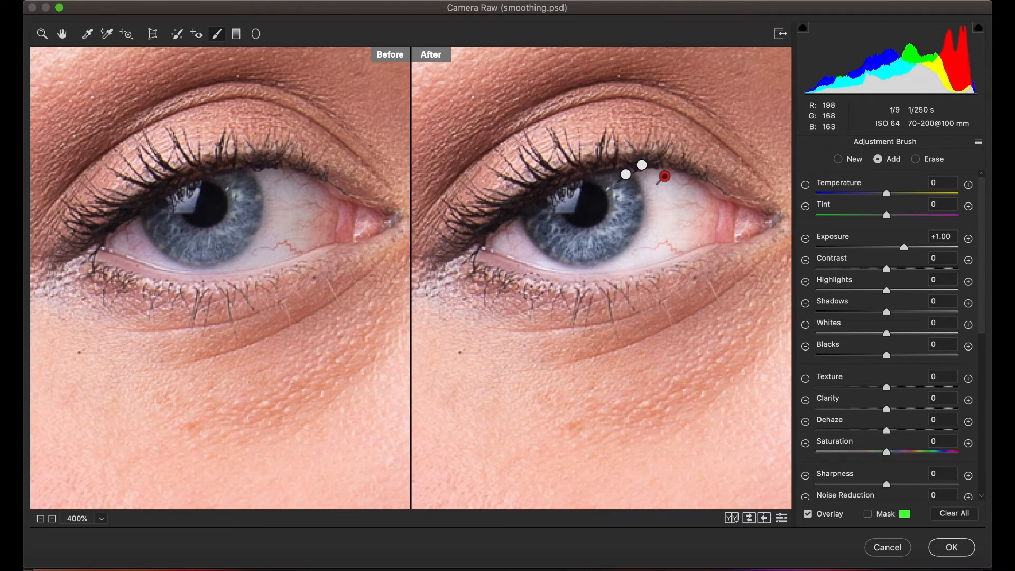
left_click(732, 519)
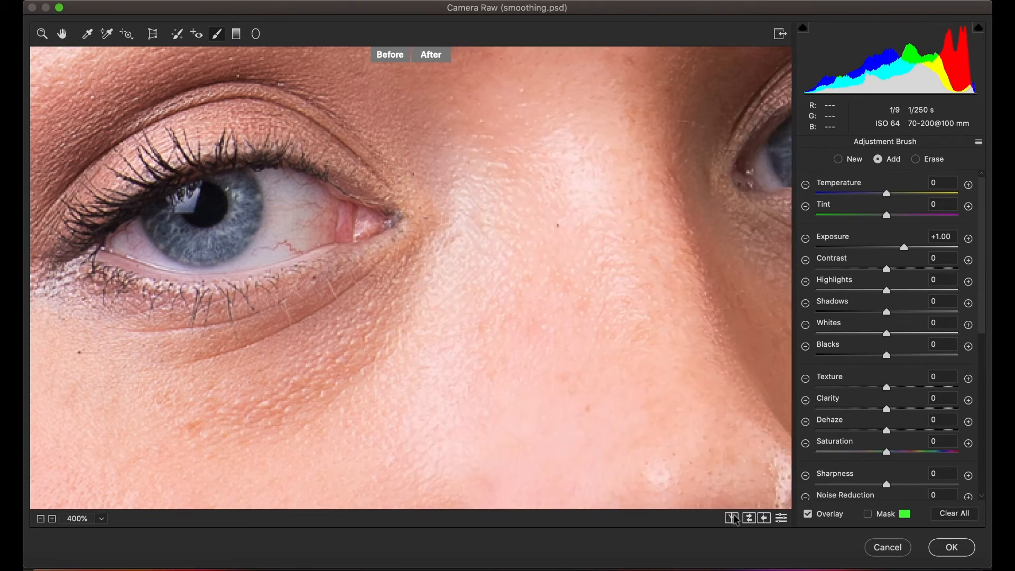
left_click(733, 519)
left_click(732, 519)
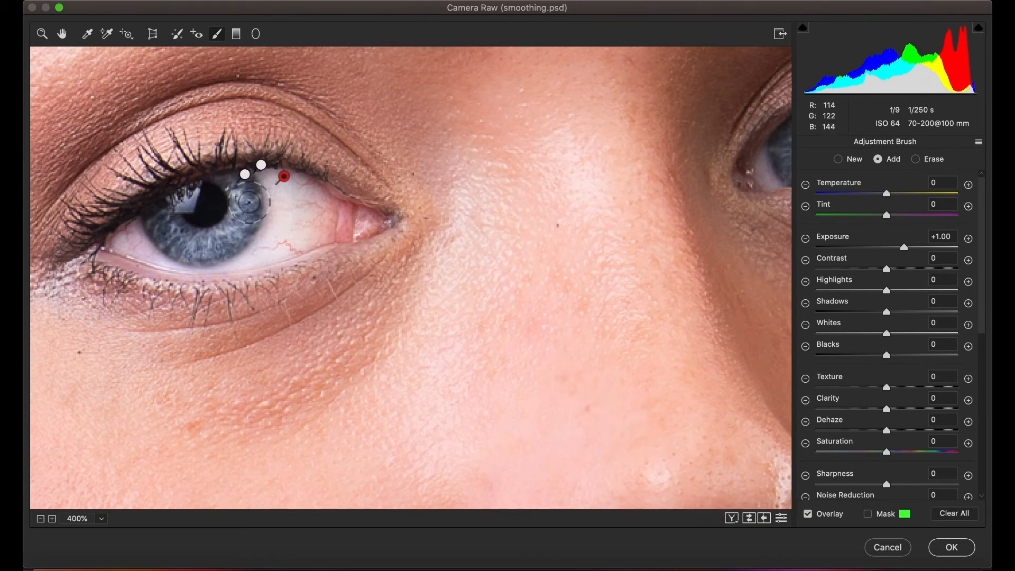
Step: Reuse the iris-brightening adjustment on the other eye, painting its mask over the whole iris with the mask overlay shown
mouse_move(243, 178)
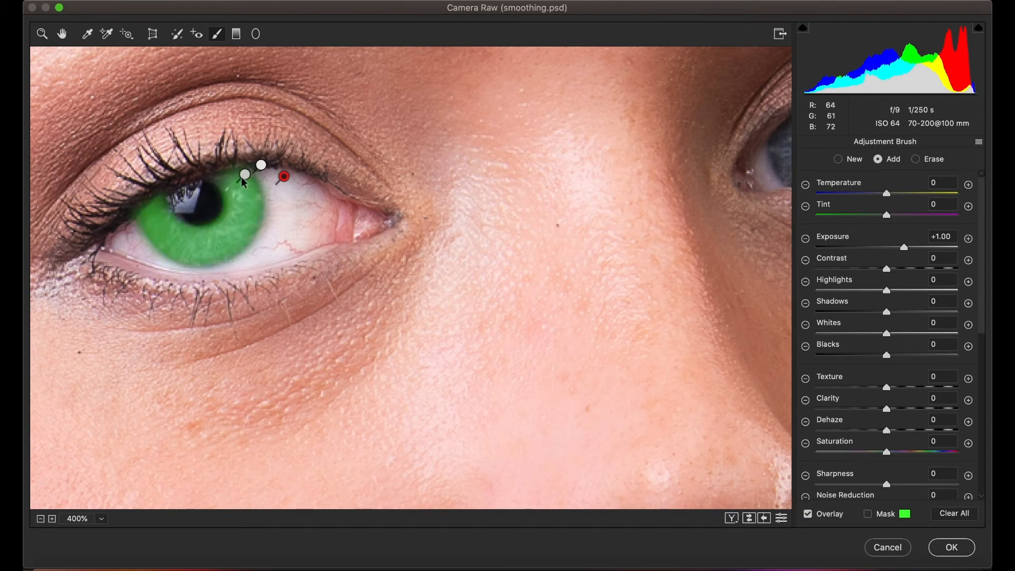
left_click(244, 174)
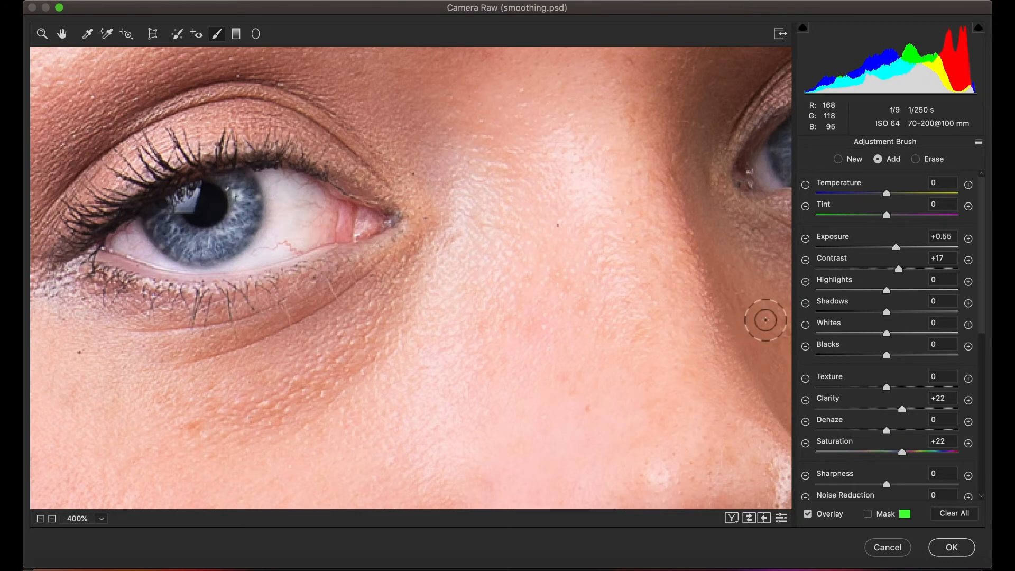
mouse_move(671, 270)
left_mouse_down()
mouse_move(509, 279)
mouse_move(376, 331)
mouse_move(324, 331)
left_mouse_up()
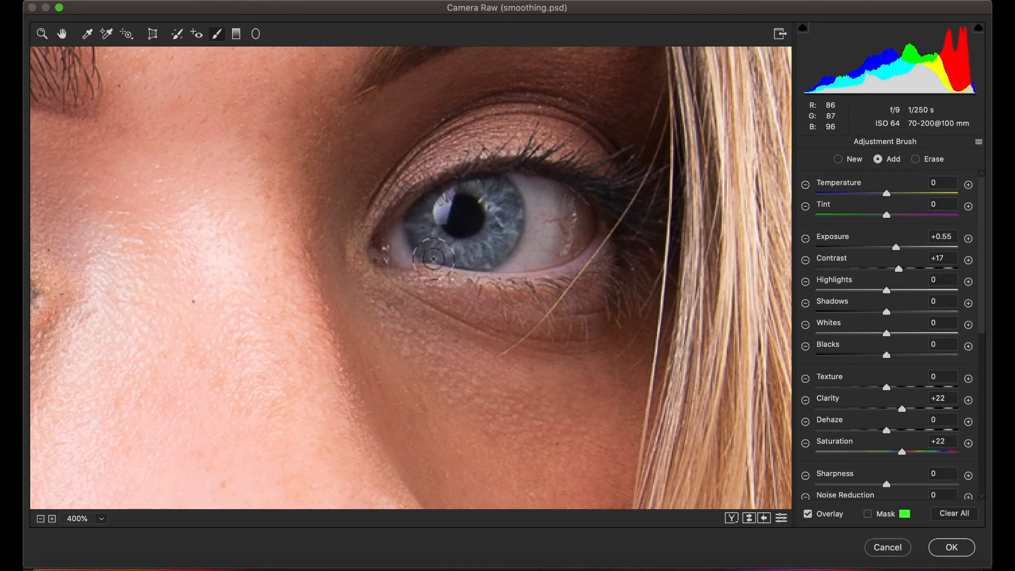
key("y")
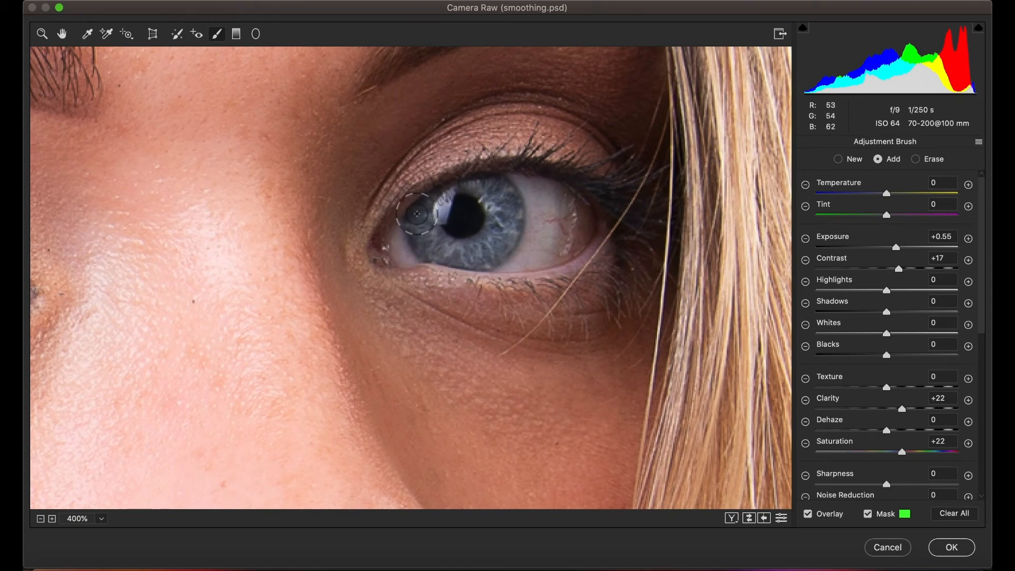
mouse_move(413, 218)
left_mouse_down()
mouse_move(446, 254)
mouse_move(473, 257)
mouse_move(500, 241)
mouse_move(510, 209)
mouse_move(497, 180)
mouse_move(485, 185)
left_mouse_up()
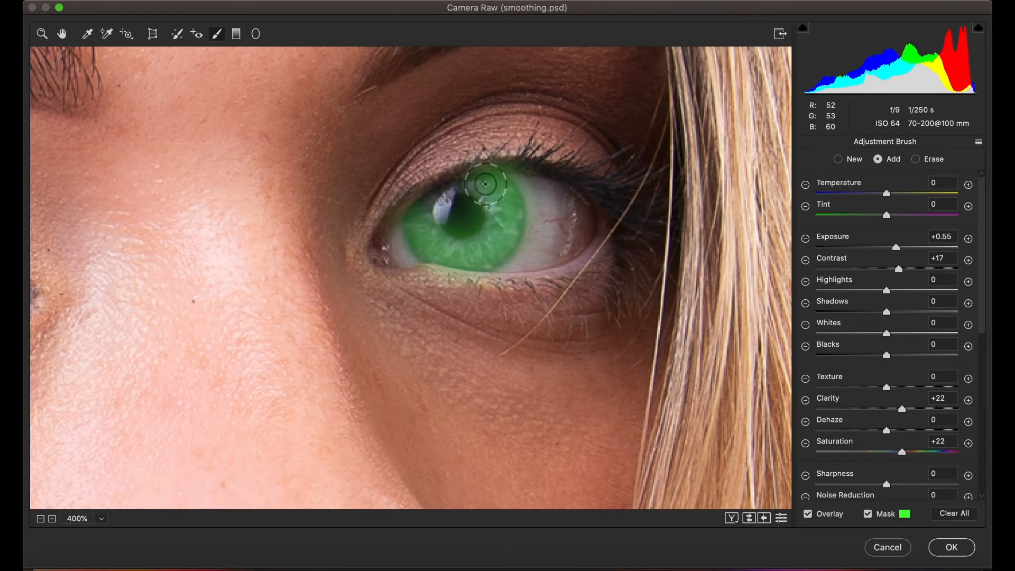
Step: Clean up the second eye's iris mask by erasing it from the upper eyelid and pupil, and hide the mask overlay
scroll(461, 153, "up", 1)
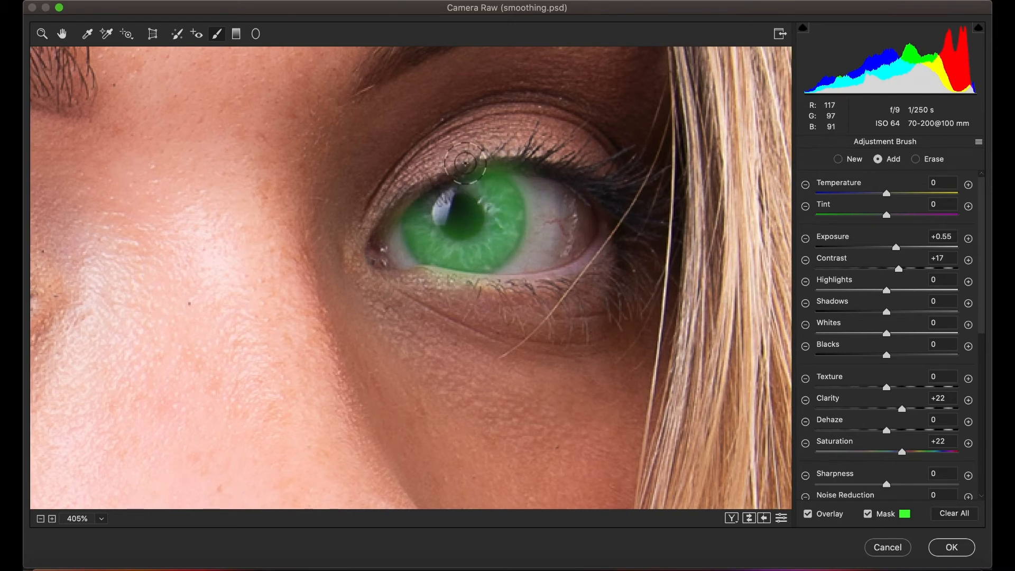
key("alt")
mouse_move(503, 152)
left_mouse_down()
mouse_move(472, 150)
mouse_move(495, 154)
mouse_move(474, 156)
mouse_move(492, 155)
mouse_move(511, 185)
mouse_move(508, 236)
left_mouse_up()
key("alt")
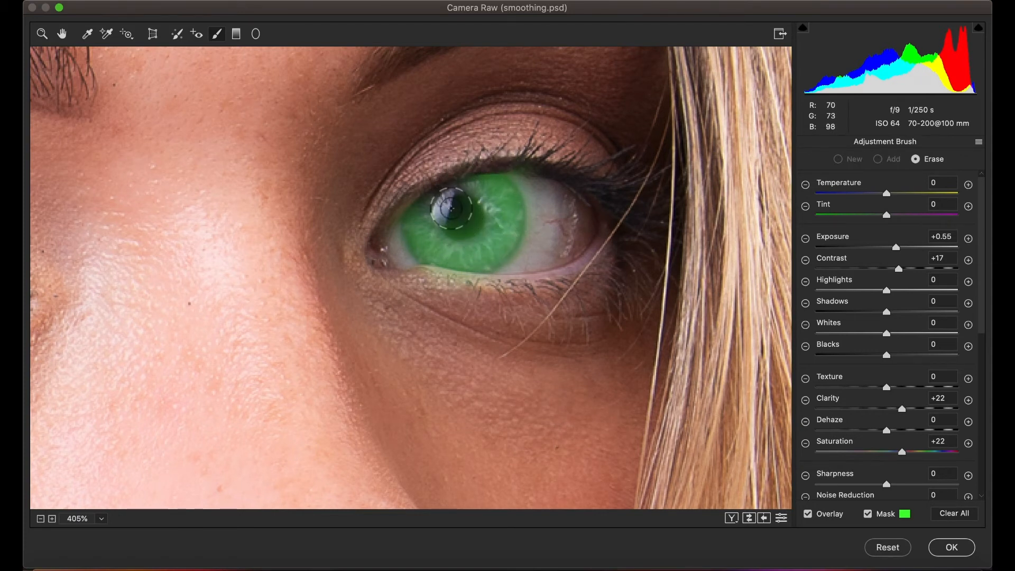
mouse_move(449, 210)
left_mouse_down()
mouse_move(465, 212)
mouse_move(452, 201)
mouse_move(464, 203)
mouse_move(442, 216)
left_mouse_up()
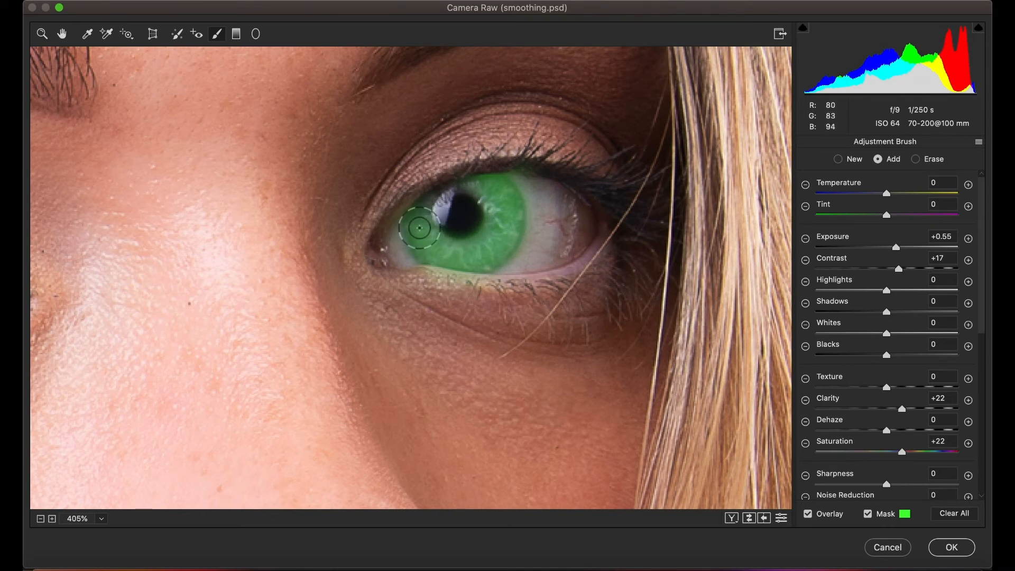
left_click_drag(416, 231, 466, 258)
key("y")
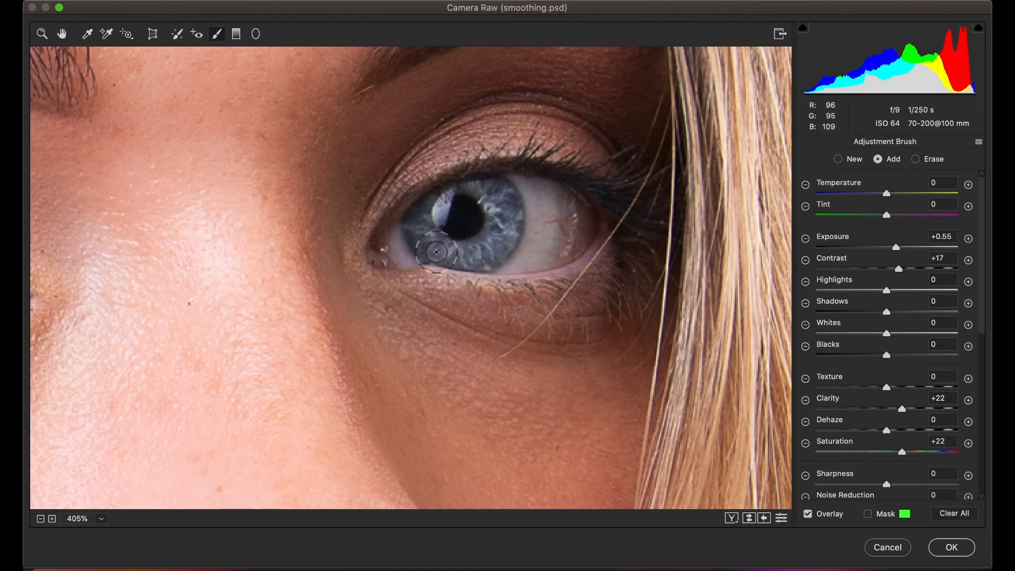
Step: Apply the rim-darkening adjustment with -0.55 exposure to the other eye by painting along both sides of its iris edge
left_click_drag(294, 322, 530, 220)
mouse_move(177, 147)
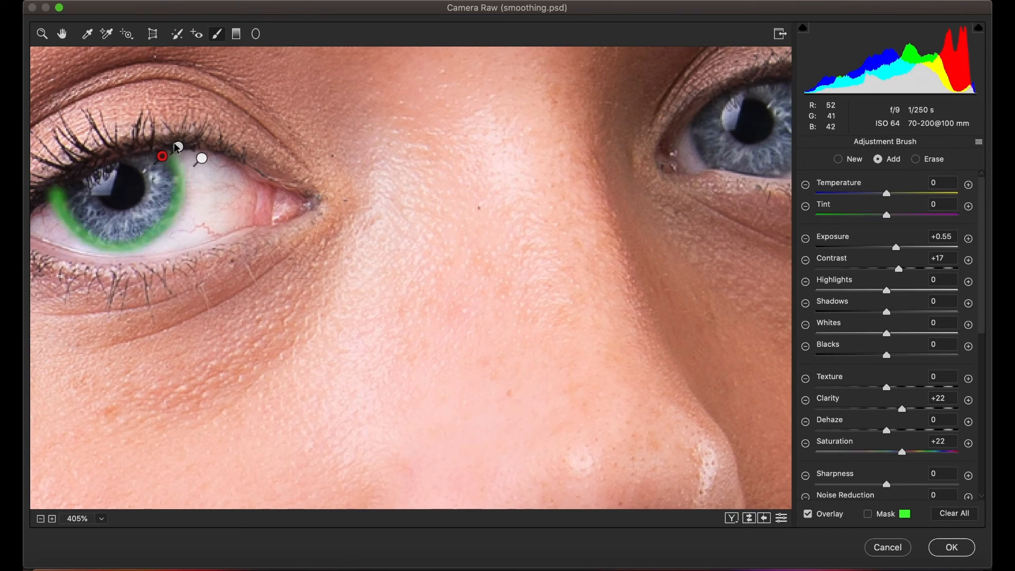
left_click(178, 147)
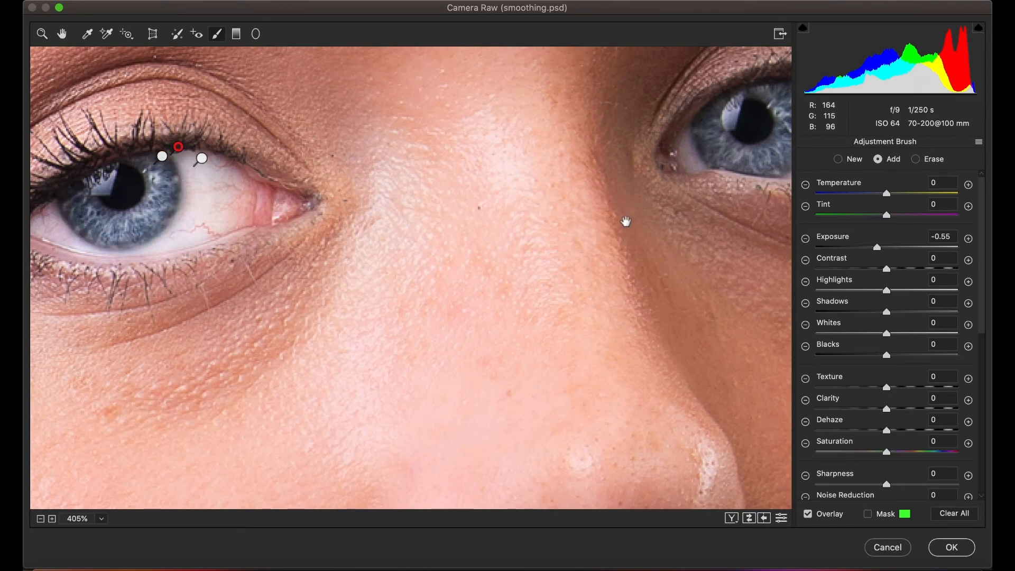
mouse_move(662, 226)
left_mouse_down()
mouse_move(445, 239)
mouse_move(362, 283)
left_mouse_up()
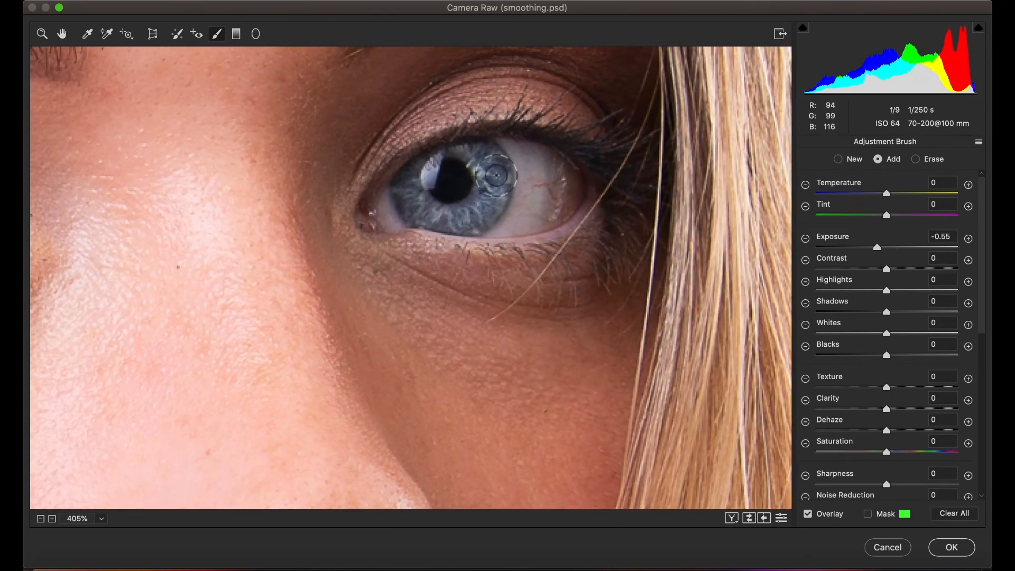
left_click(496, 236)
key("y")
mouse_move(490, 143)
left_mouse_down()
mouse_move(507, 195)
mouse_move(474, 234)
left_mouse_up()
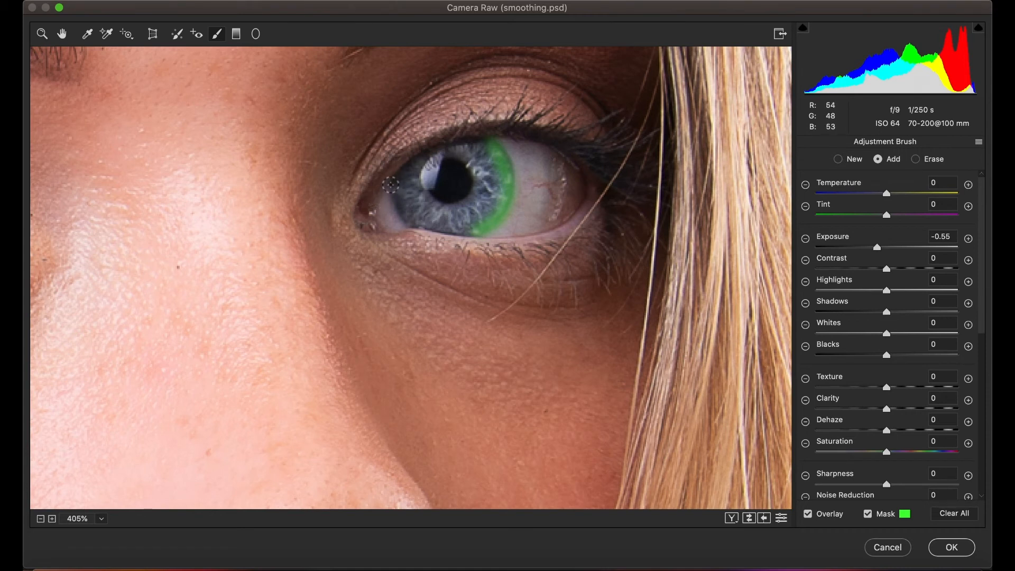
left_click_drag(392, 190, 409, 229)
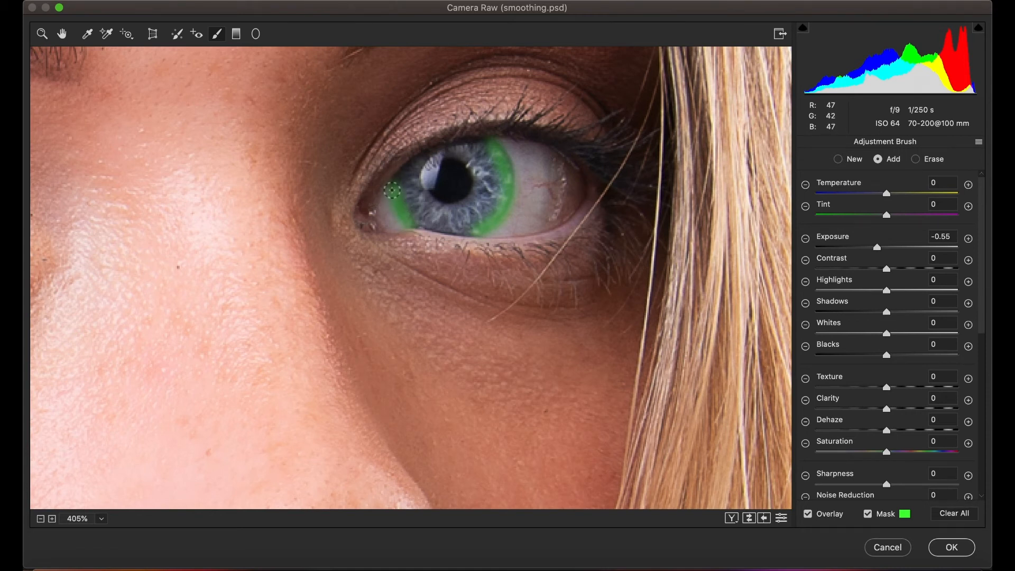
left_click(393, 188)
key("y")
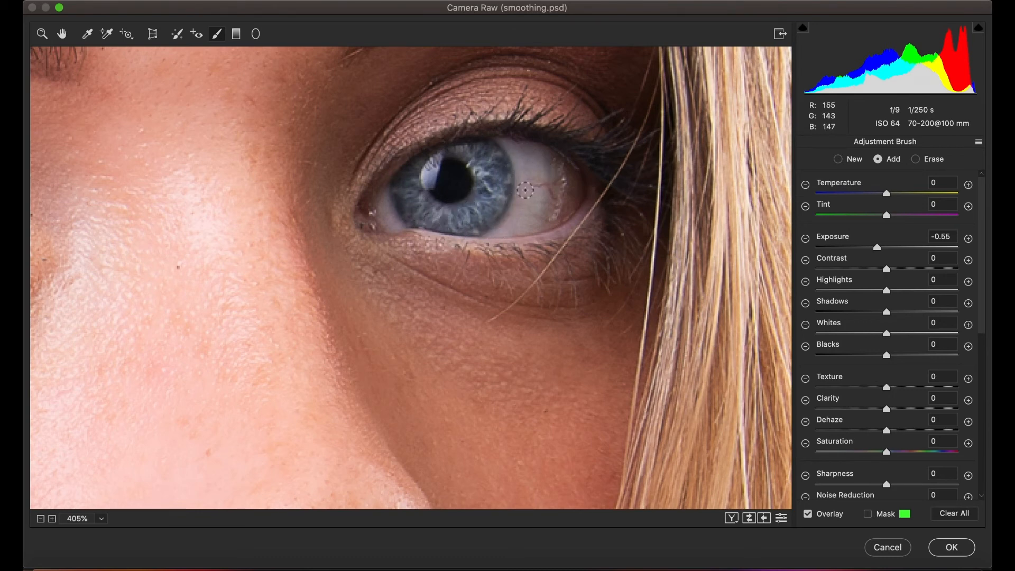
Step: Reuse the eye-white adjustment with +1.00 exposure on the other eye, painting the white between the iris and outer corner
left_click_drag(272, 301, 499, 258)
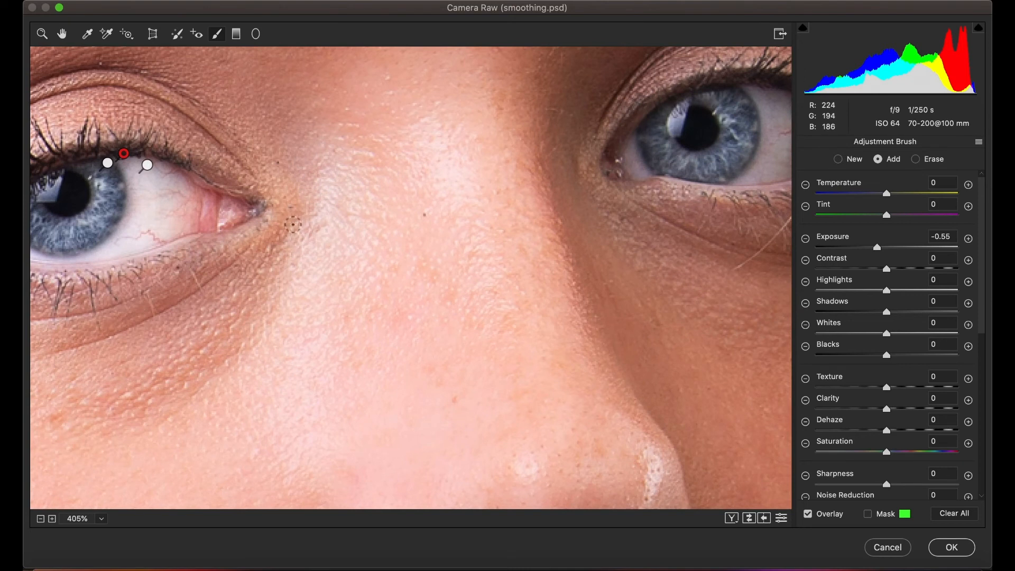
left_click(148, 167)
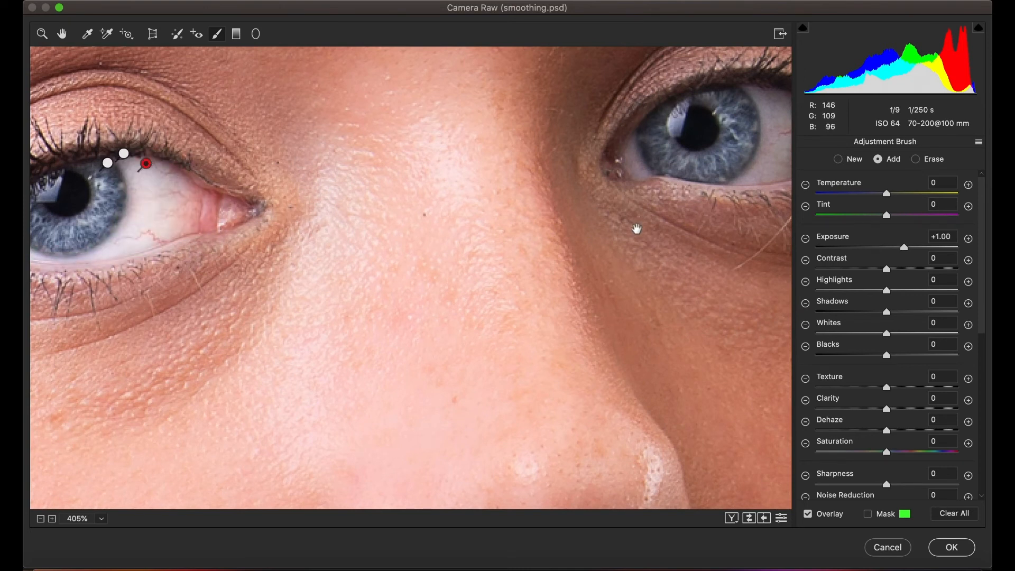
left_click_drag(636, 255, 418, 233)
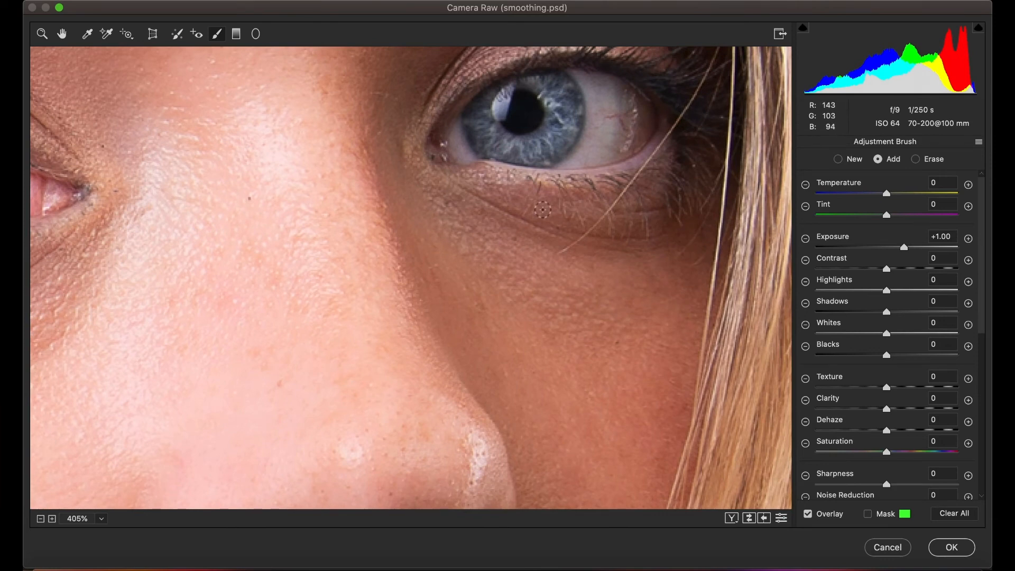
left_click_drag(556, 211, 411, 285)
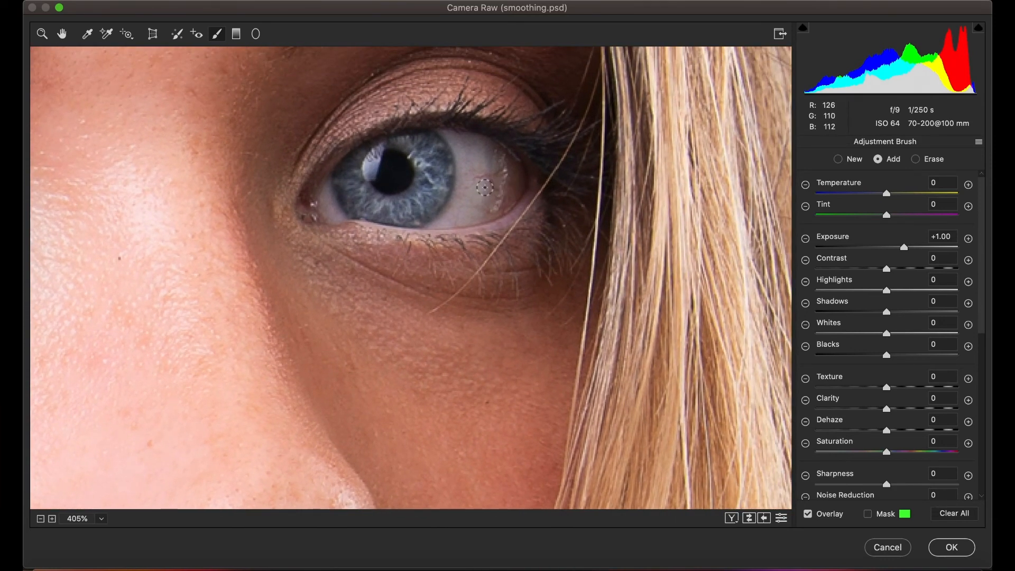
mouse_move(434, 219)
left_mouse_down()
mouse_move(459, 219)
mouse_move(433, 220)
left_mouse_up()
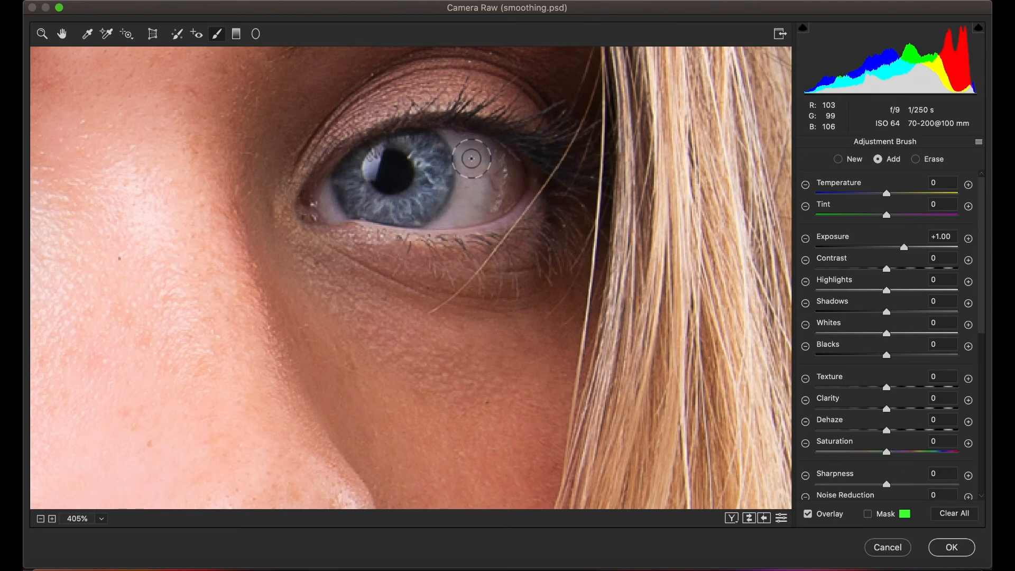
mouse_move(477, 195)
left_mouse_down()
mouse_move(466, 145)
mouse_move(471, 181)
mouse_move(464, 152)
mouse_move(466, 190)
mouse_move(454, 203)
mouse_move(469, 198)
mouse_move(446, 220)
mouse_move(475, 210)
mouse_move(441, 222)
mouse_move(467, 203)
mouse_move(470, 153)
mouse_move(453, 139)
mouse_move(481, 190)
mouse_move(443, 221)
mouse_move(481, 183)
mouse_move(460, 136)
left_mouse_up()
key("y")
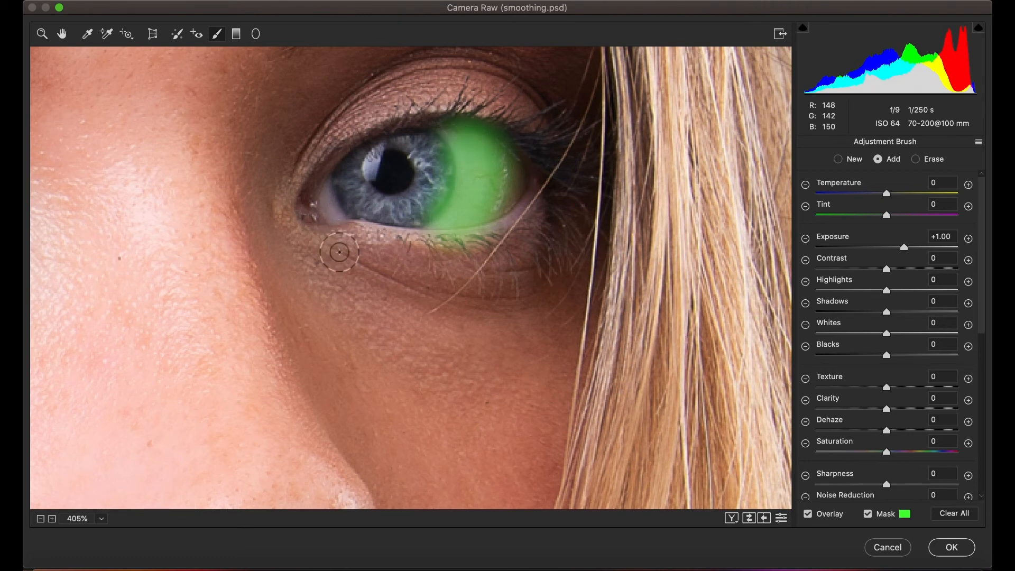
Step: Paint the small area of eye white beside the inner corner of the second eye with a much smaller brush
key("bracketleft")
key("bracketleft")
key("bracketleft")
key("bracketleft")
key("bracketleft")
key("bracketleft")
key("bracketleft")
key("bracketleft")
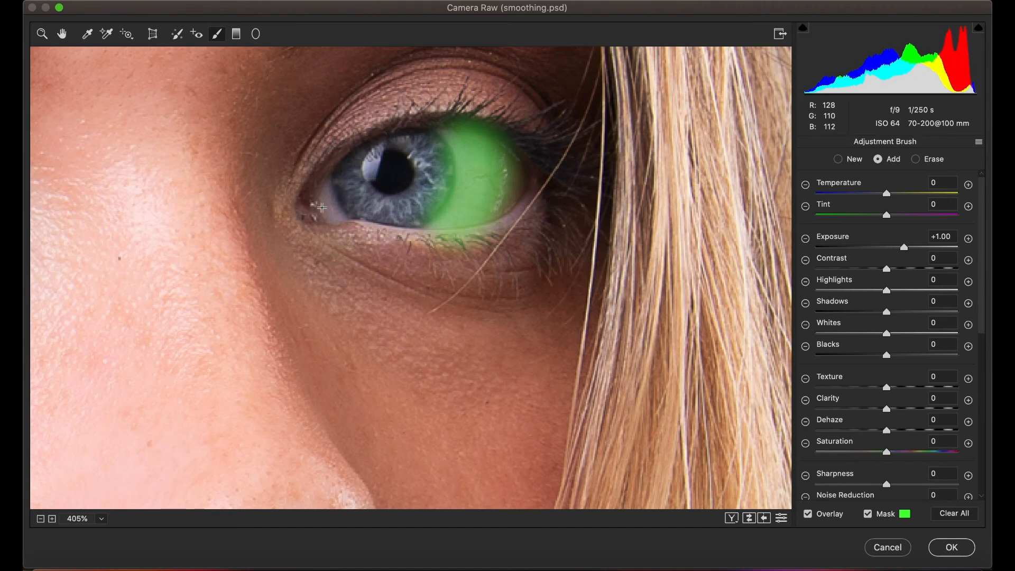
left_click_drag(323, 196, 325, 184)
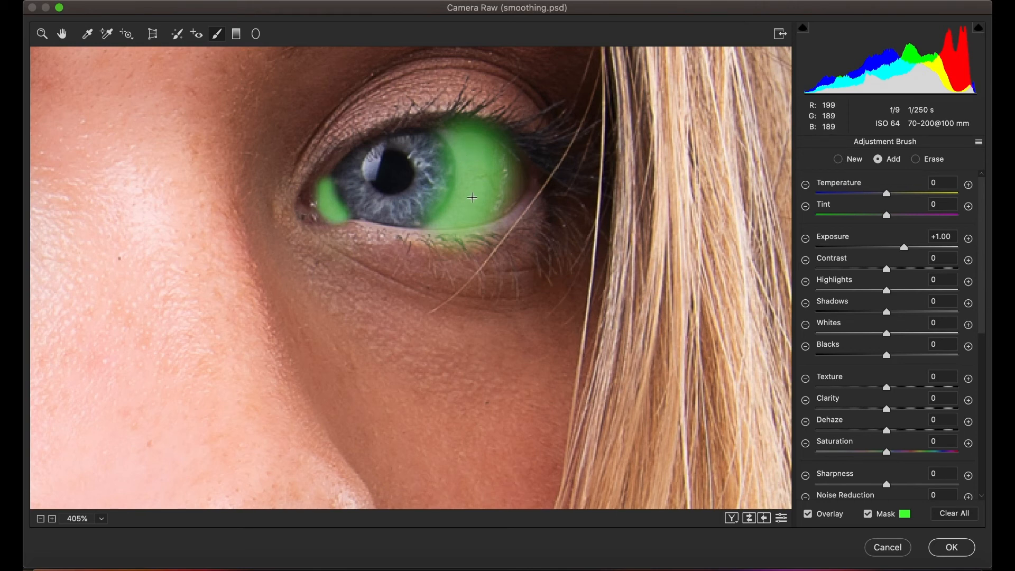
Step: Erase the eye-white mask where it overlaps the second eye's iris and hide the mask overlay
key("alt")
mouse_move(425, 150)
left_mouse_down()
mouse_move(425, 180)
mouse_move(428, 157)
mouse_move(434, 172)
mouse_move(410, 205)
mouse_move(426, 183)
mouse_move(409, 205)
mouse_move(424, 153)
mouse_move(432, 179)
mouse_move(403, 202)
mouse_move(355, 189)
mouse_move(367, 167)
mouse_move(400, 152)
mouse_move(425, 154)
mouse_move(411, 177)
mouse_move(424, 193)
left_mouse_up()
key("y")
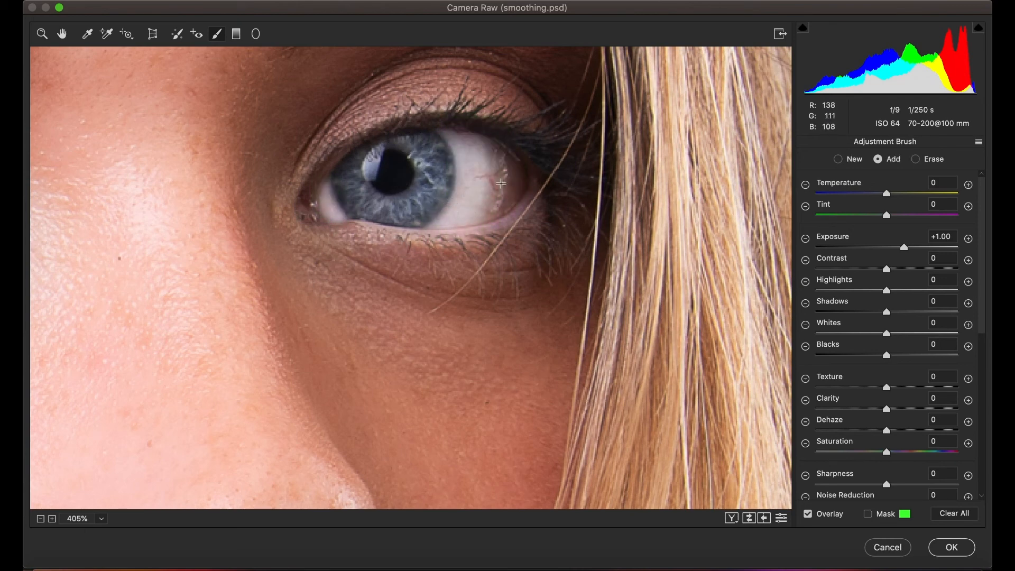
Step: Extend the second eye's white mask toward the outer corner with the overlay shown, and hide the overlay
key("y")
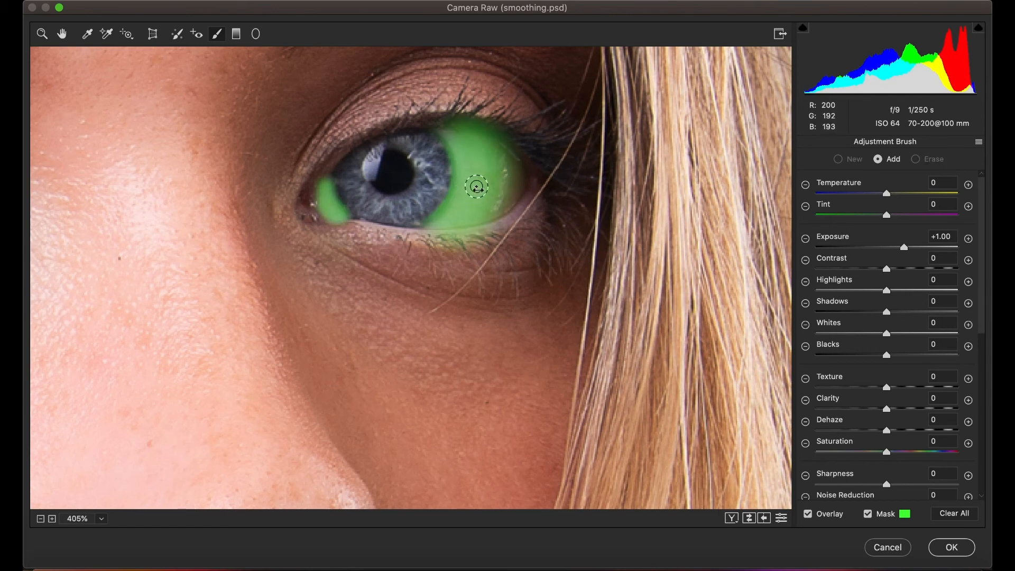
mouse_move(516, 176)
left_mouse_down()
mouse_move(494, 206)
mouse_move(504, 209)
mouse_move(431, 222)
mouse_move(495, 195)
mouse_move(512, 181)
mouse_move(493, 162)
left_mouse_up()
key("y")
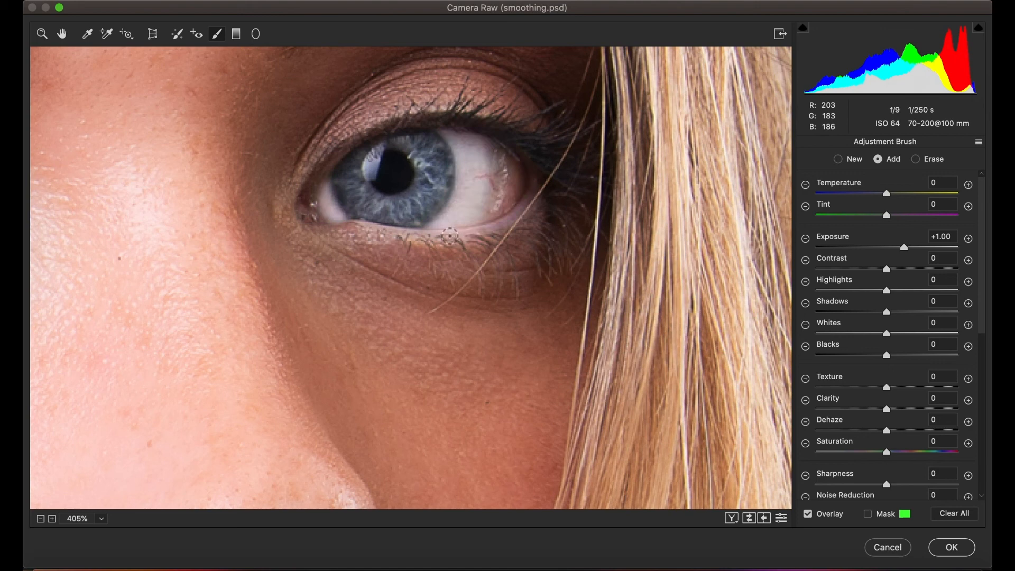
Step: Compare both edited eyes with the original across the face in the side-by-side before/after view
left_click_drag(274, 294, 471, 225)
key("z")
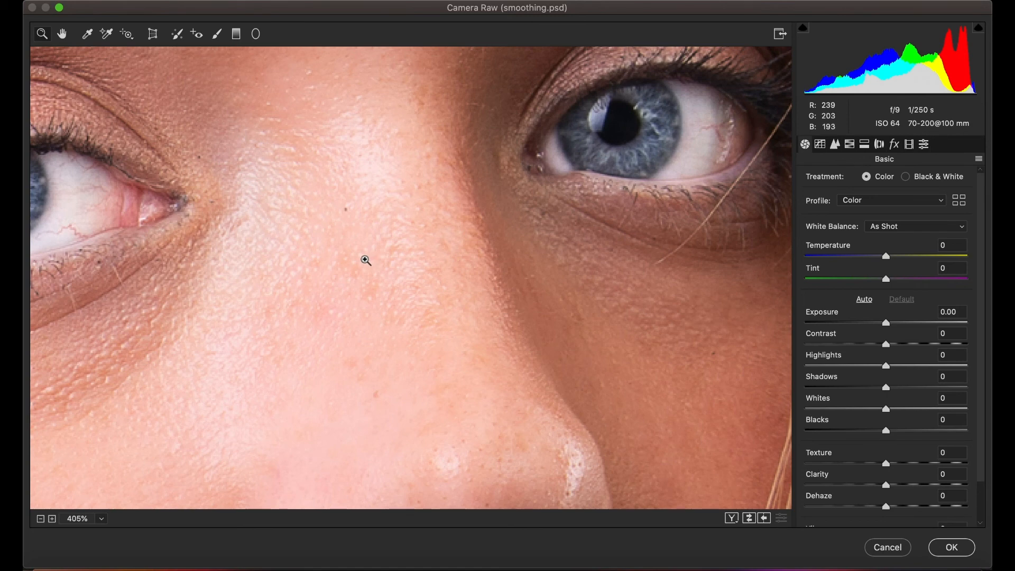
scroll(362, 266, "down", 2)
scroll(366, 217, "down", 8)
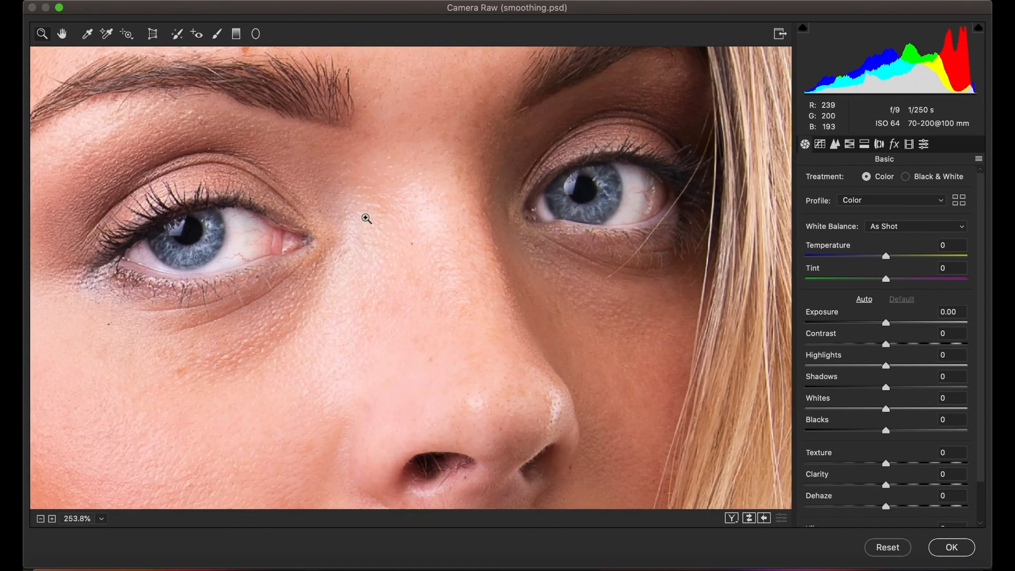
scroll(380, 222, "down", 2)
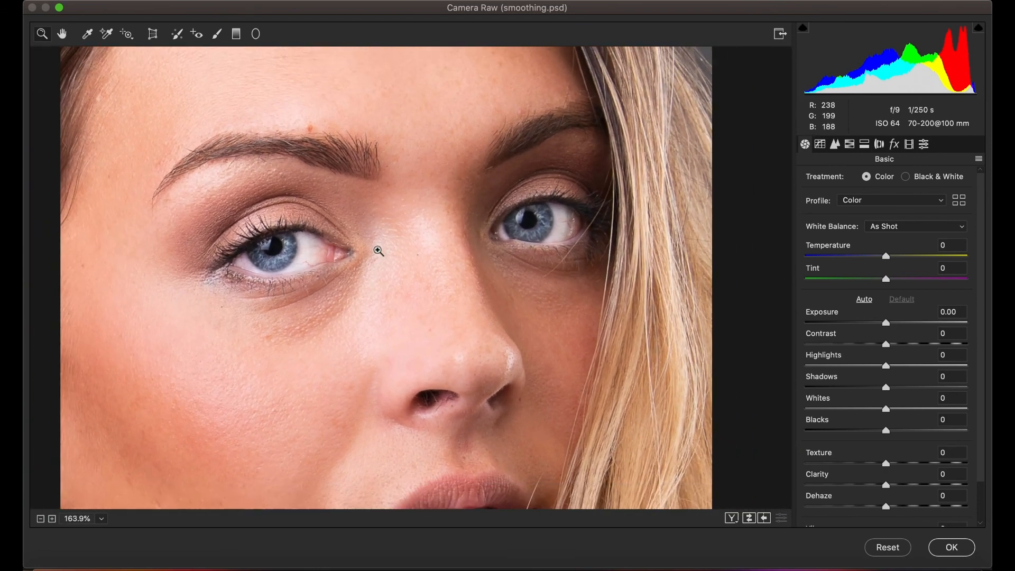
scroll(394, 286, "down", 1)
scroll(396, 233, "down", 1)
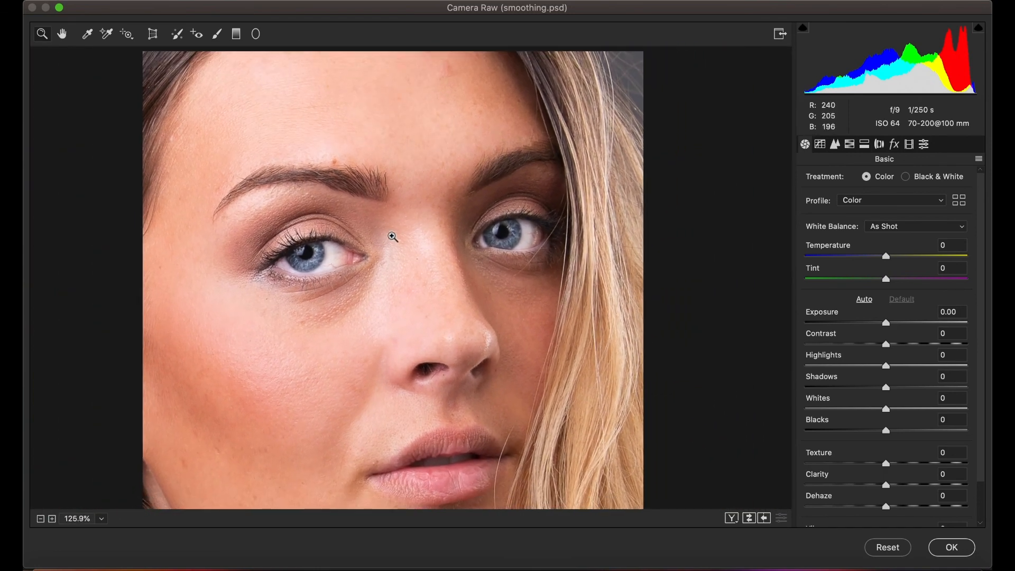
left_click(732, 519)
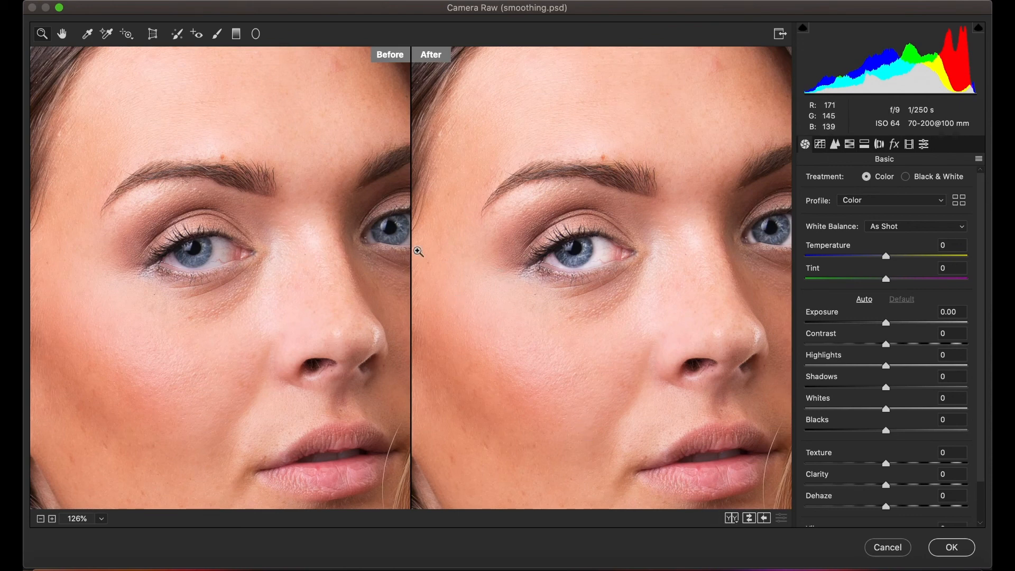
left_click_drag(598, 265, 551, 233)
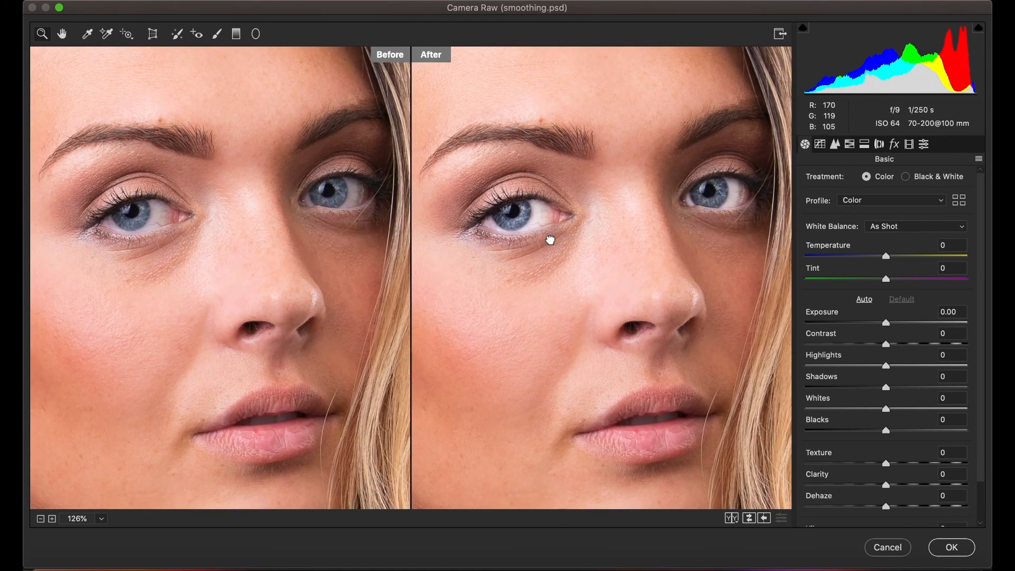